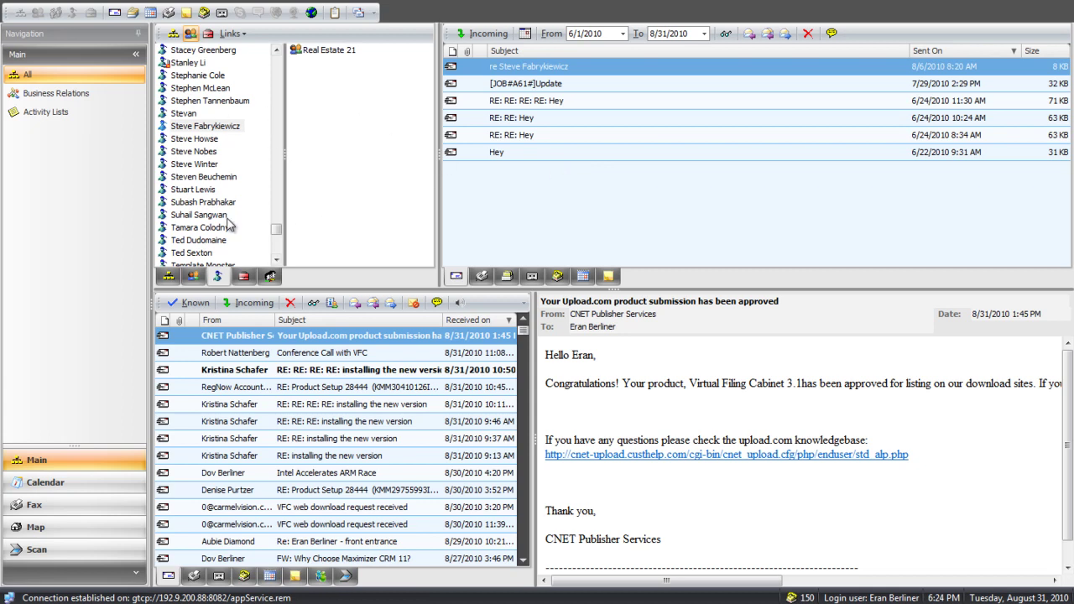
# Step: Browse the Categories, Companies, Contacts and Jobs lists, then show the contact's categories (Cold Calling, Customers)
pyautogui.click(169, 278)
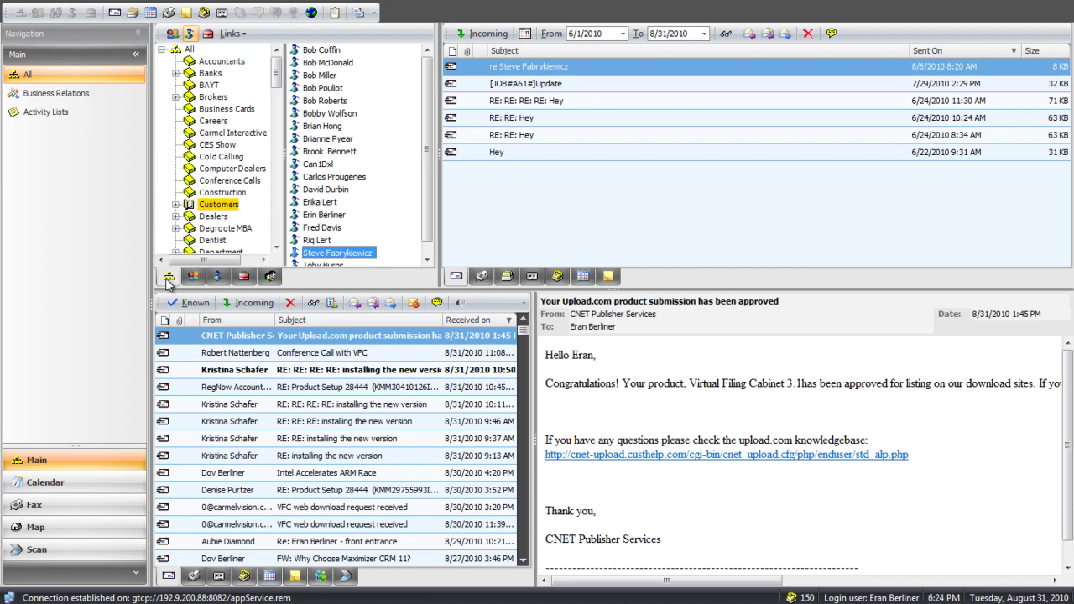
pyautogui.click(193, 276)
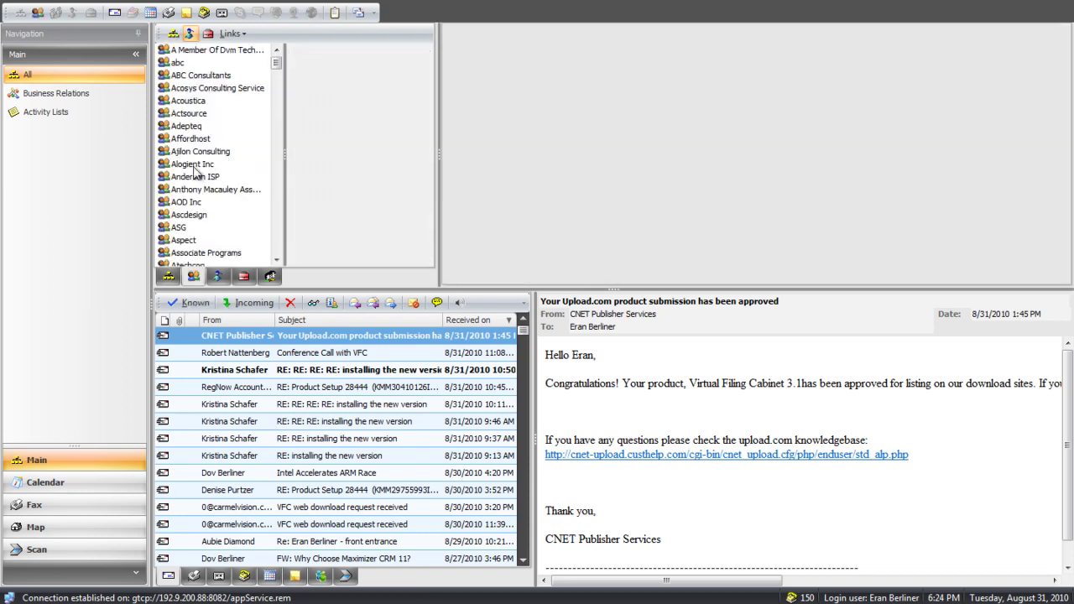
pyautogui.click(218, 277)
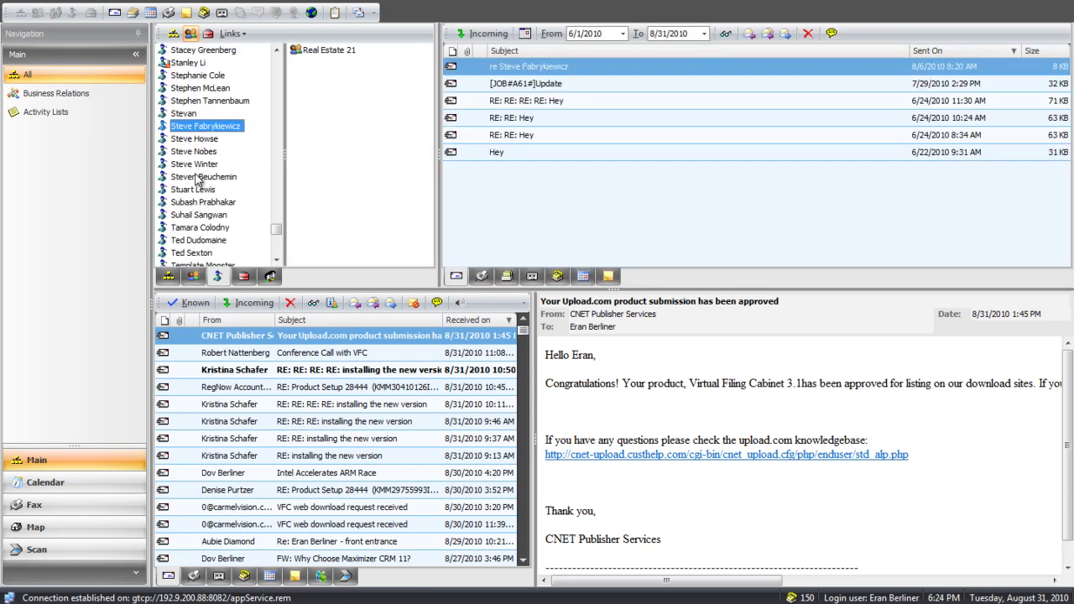
pyautogui.click(242, 282)
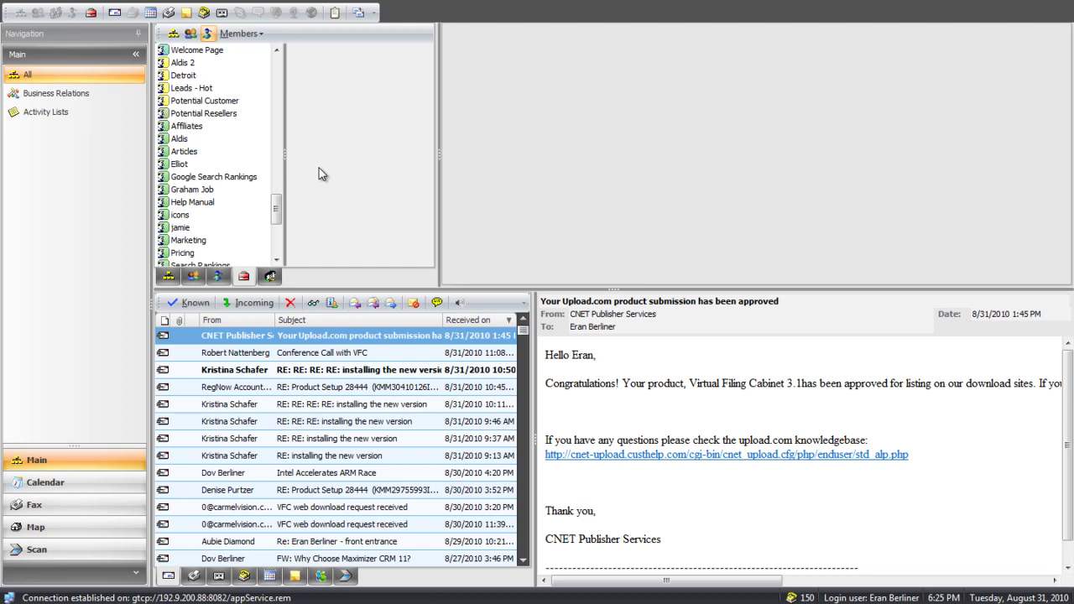
pyautogui.click(219, 277)
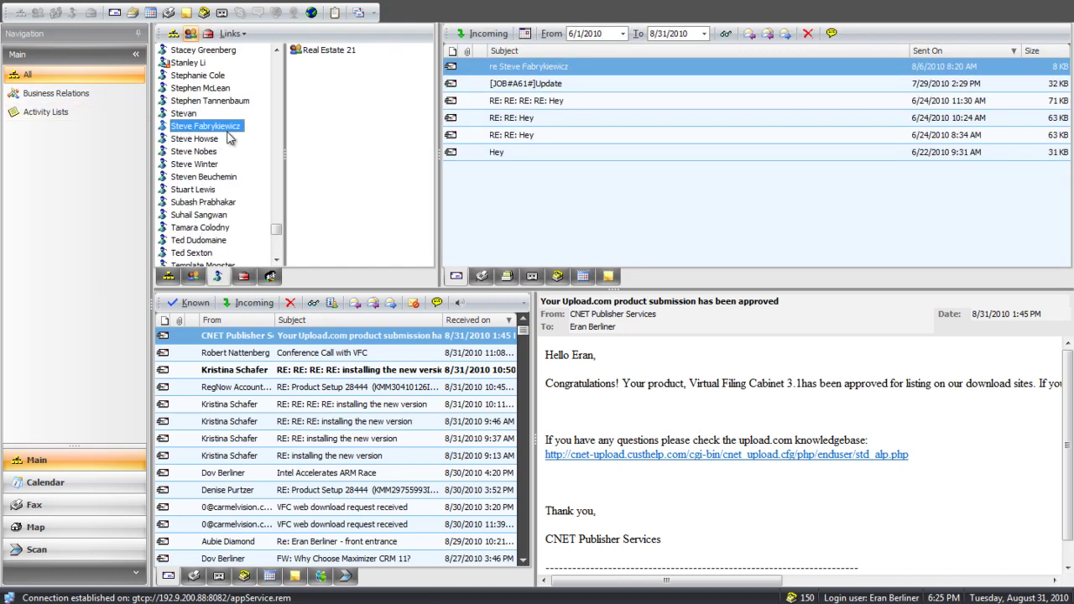
pyautogui.click(174, 35)
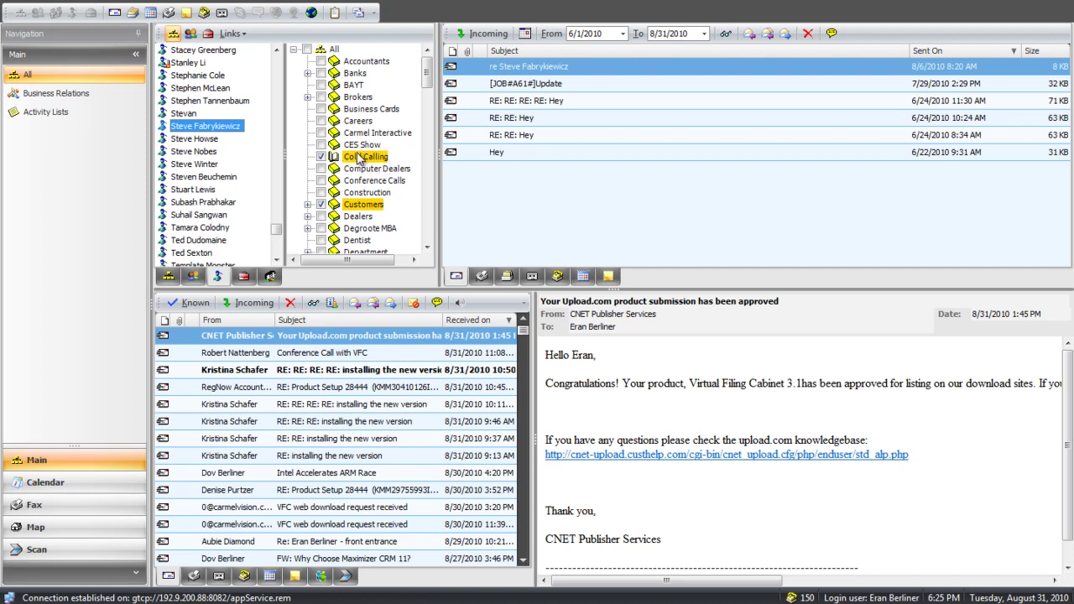
# Step: Expand Customers in the category tree, then return to the contact's Real Estate 21 link
pyautogui.click(307, 206)
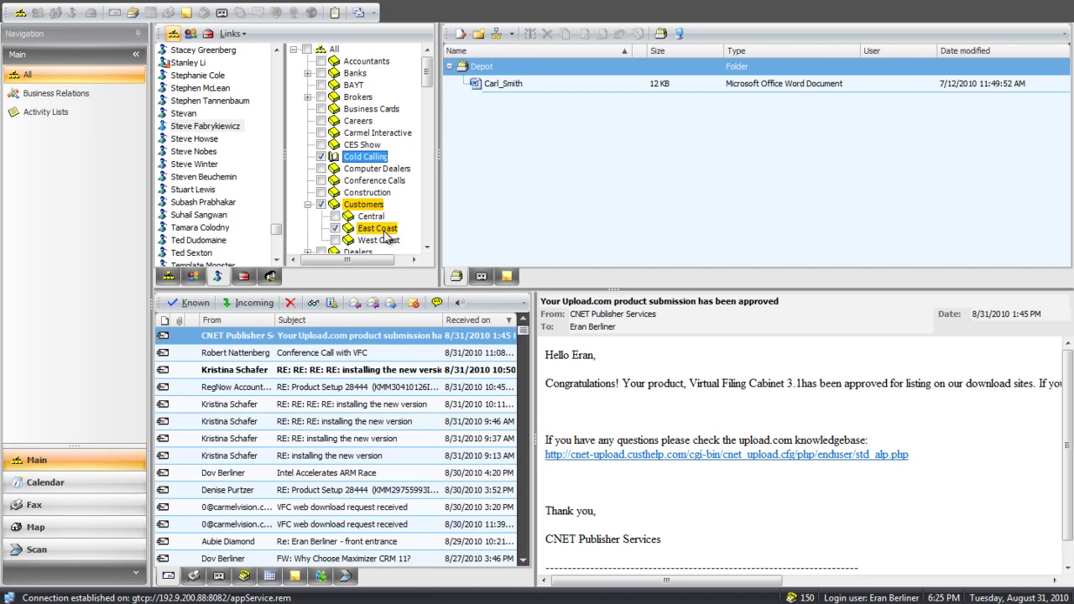
pyautogui.click(190, 33)
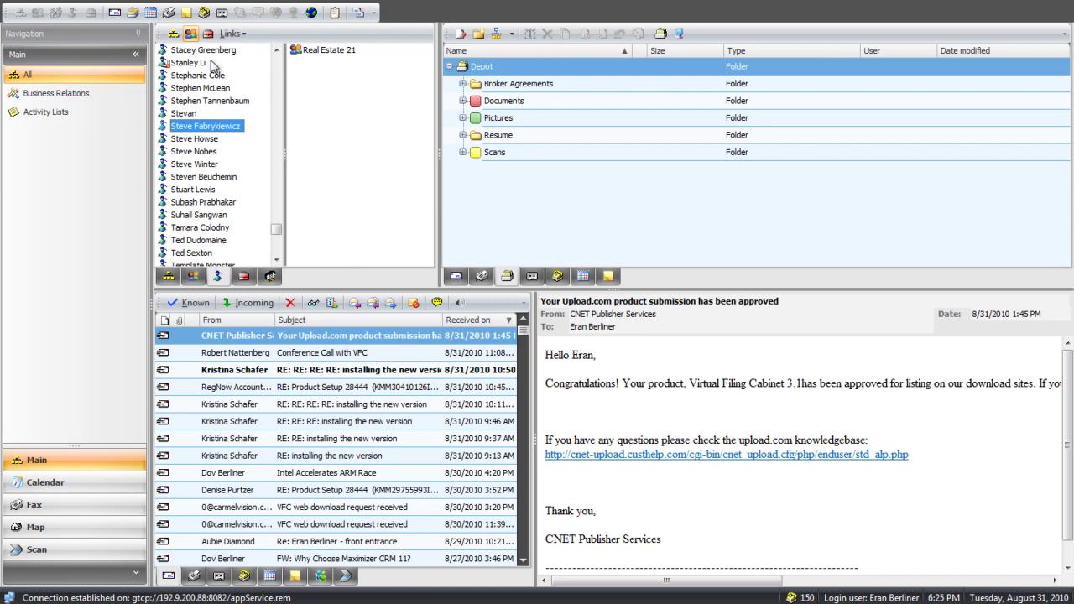
pyautogui.click(229, 34)
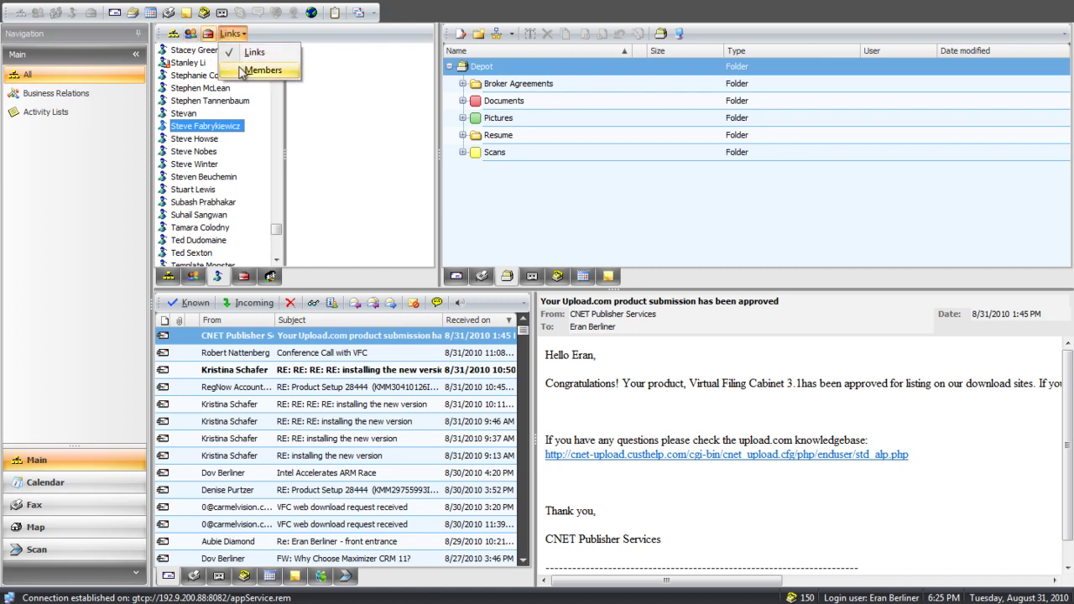
# Step: Switch the contact view to Members, then select Alogient Inc in the Companies list
pyautogui.click(243, 72)
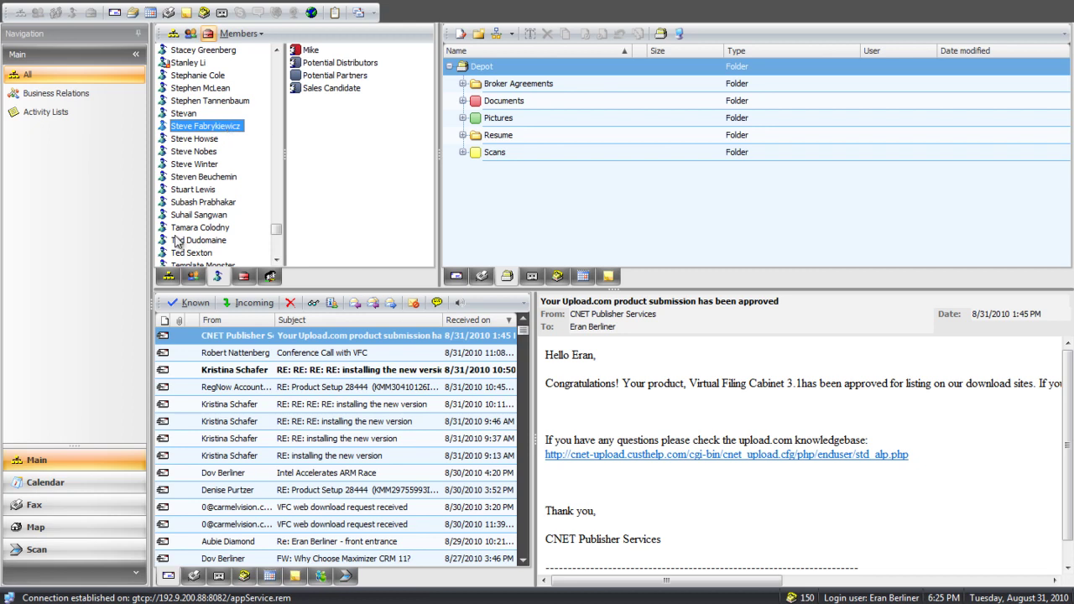
pyautogui.click(169, 277)
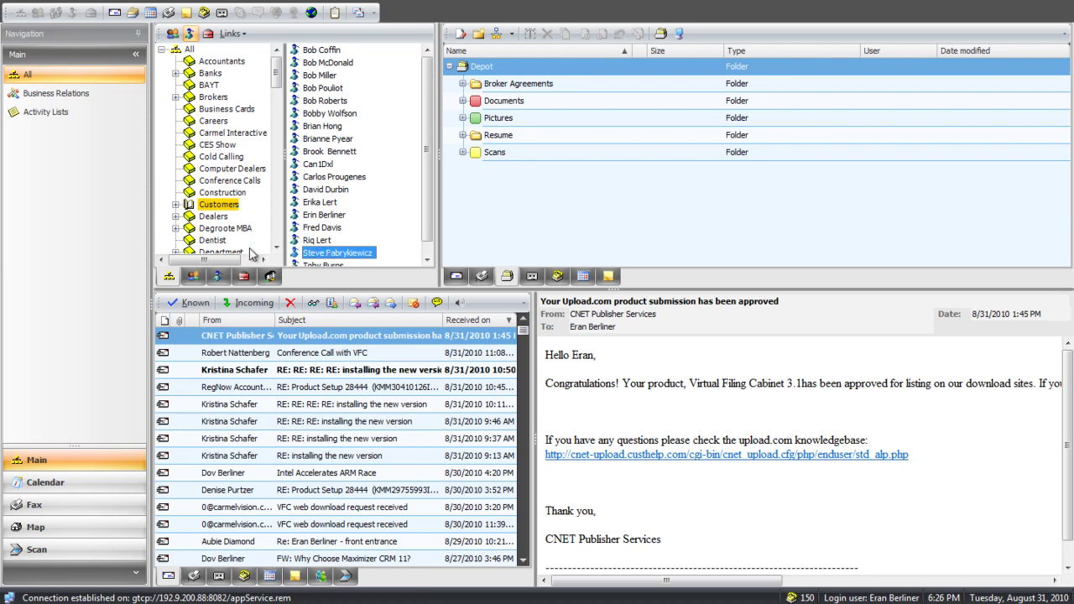
pyautogui.click(193, 276)
pyautogui.click(186, 167)
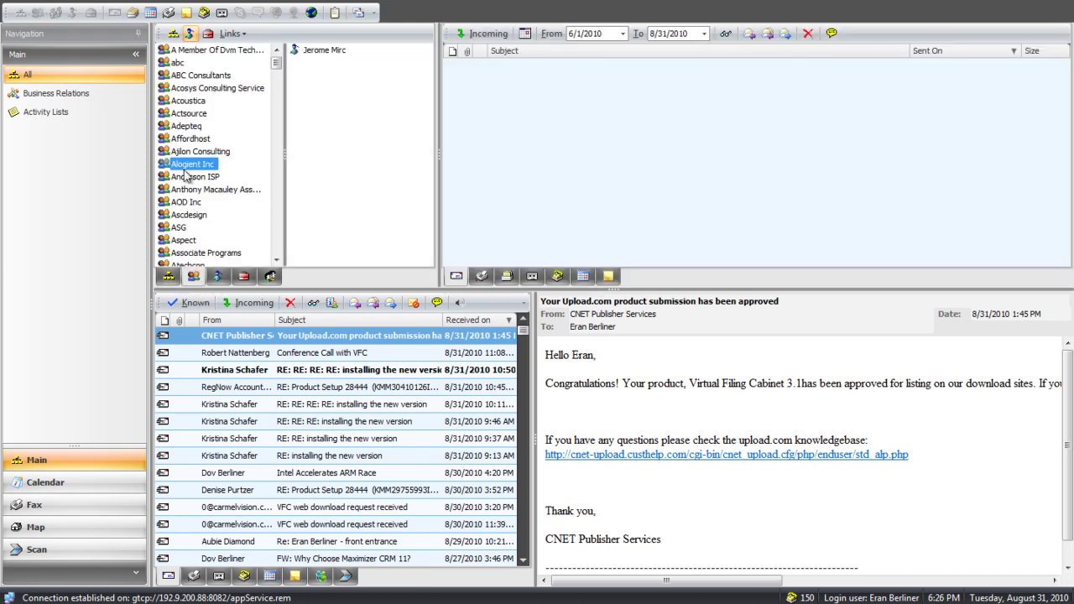
# Step: Open Real Estate 21's contact and review its faxes, Broker Agreements and Resume folders, and calls
pyautogui.press('r')
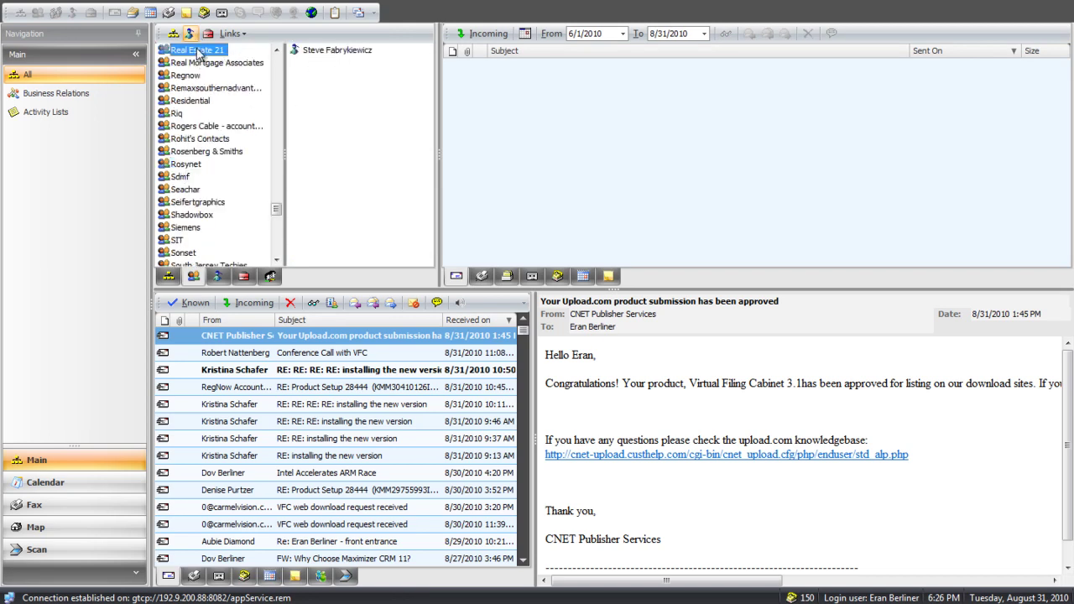
pyautogui.click(333, 52)
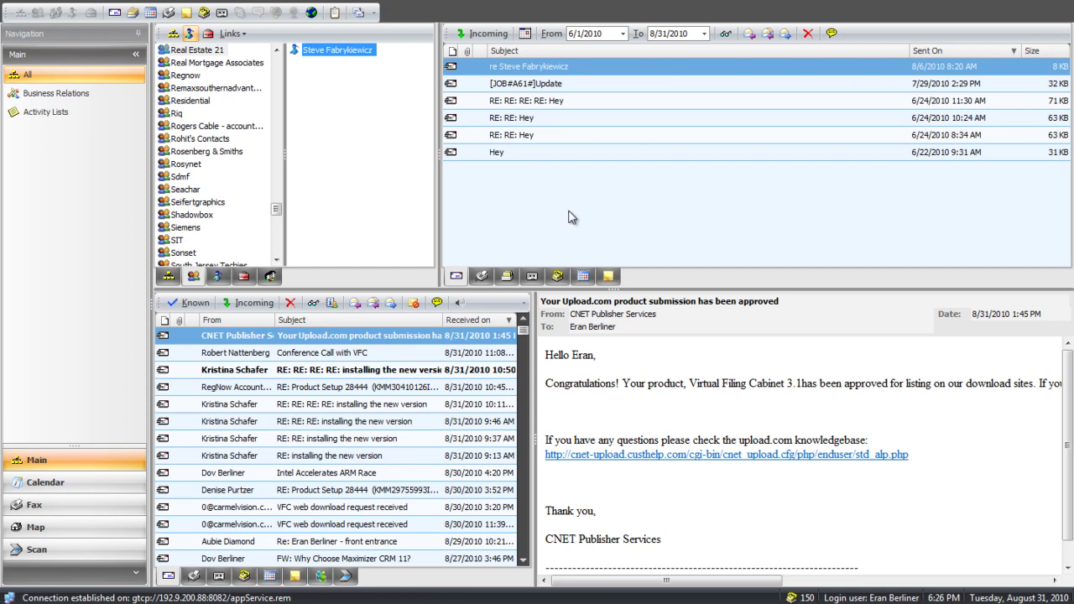
pyautogui.click(480, 277)
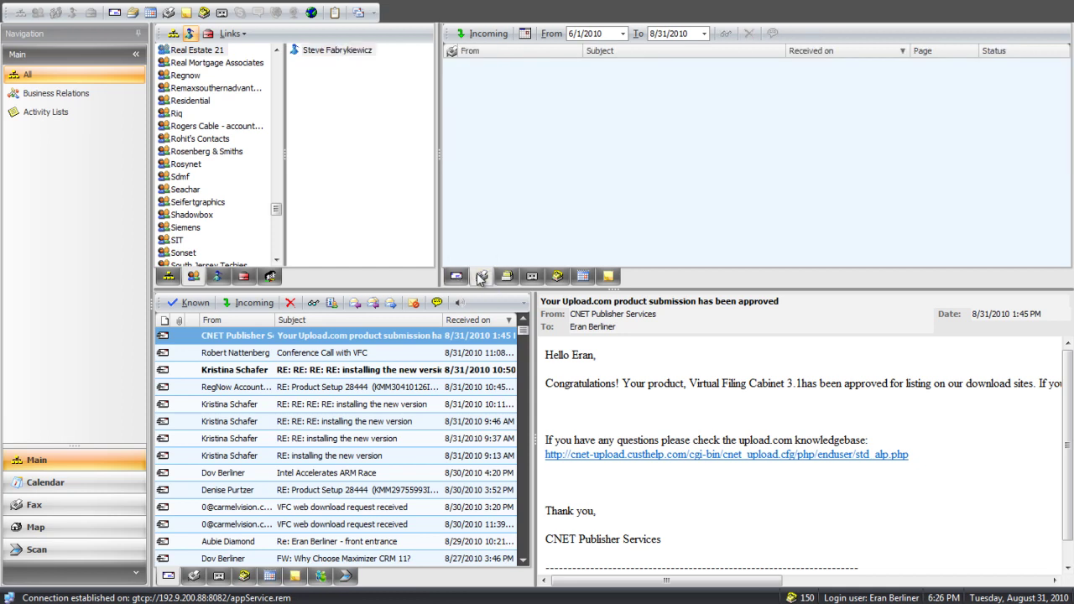
pyautogui.click(506, 276)
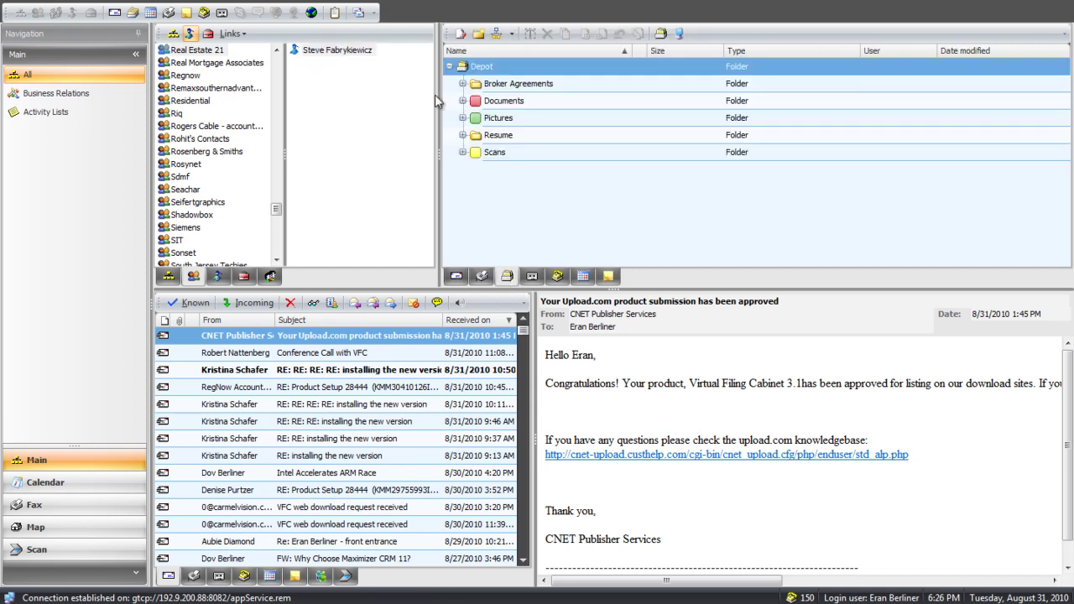
pyautogui.click(462, 84)
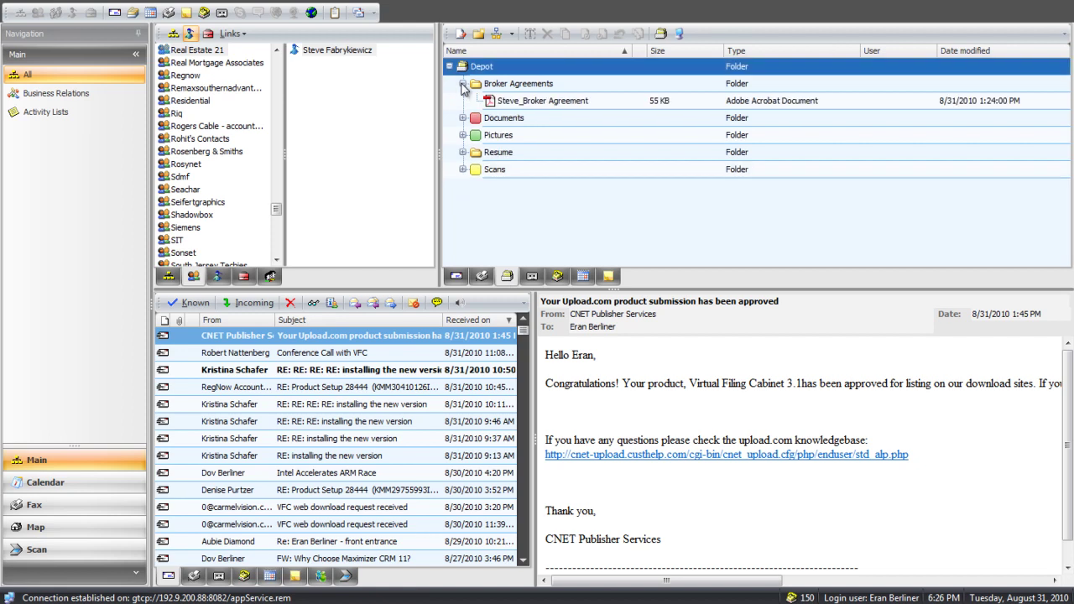
pyautogui.click(464, 151)
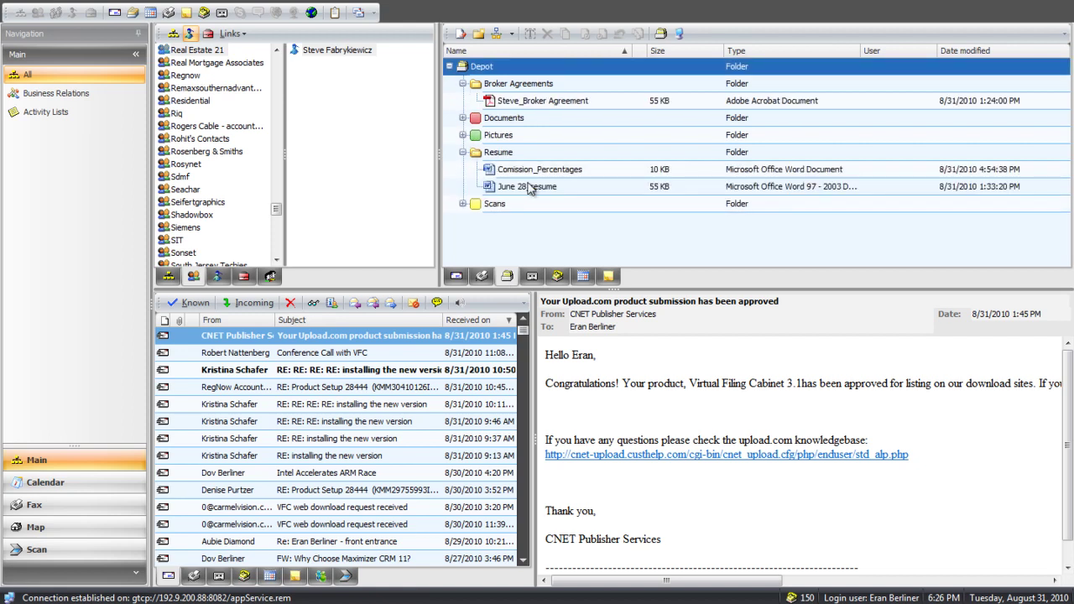
pyautogui.click(532, 276)
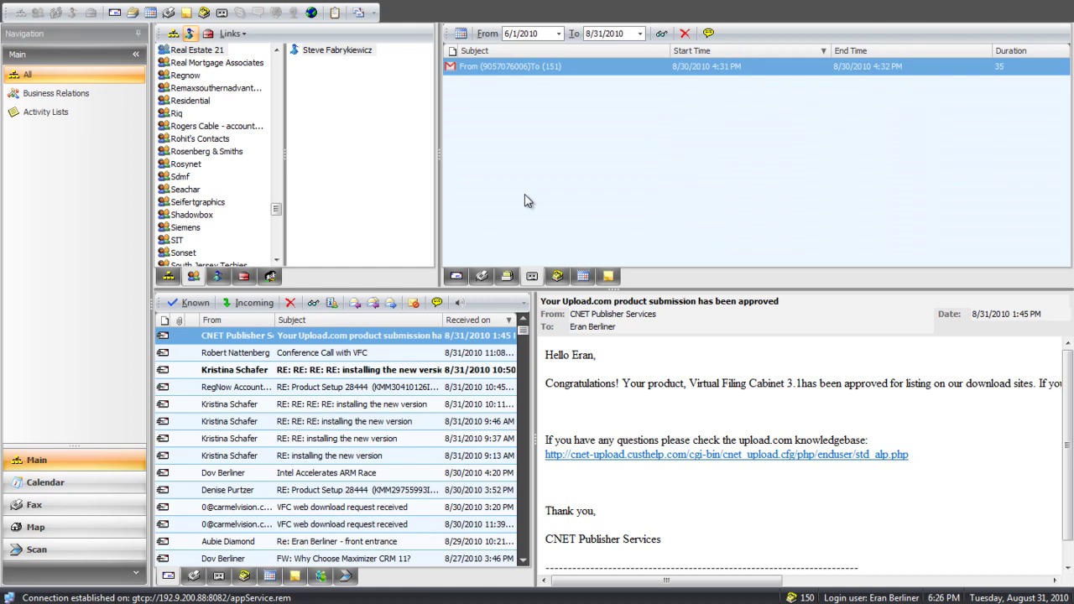
# Step: Review the contact's phone calls and appointments, ending on notes showing Note - Broker Discussions
pyautogui.click(557, 276)
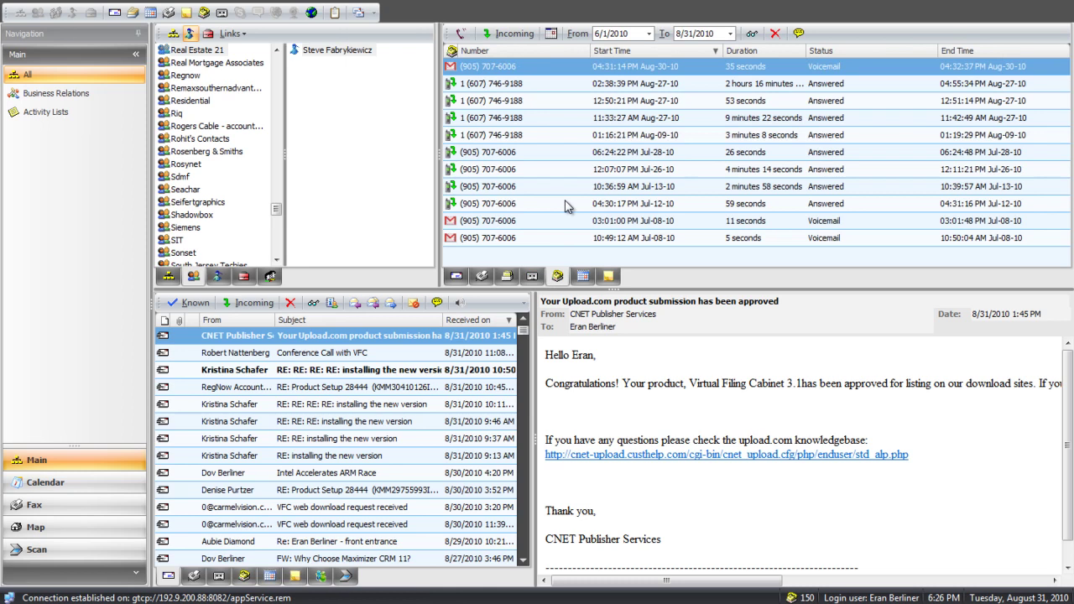
pyautogui.click(583, 275)
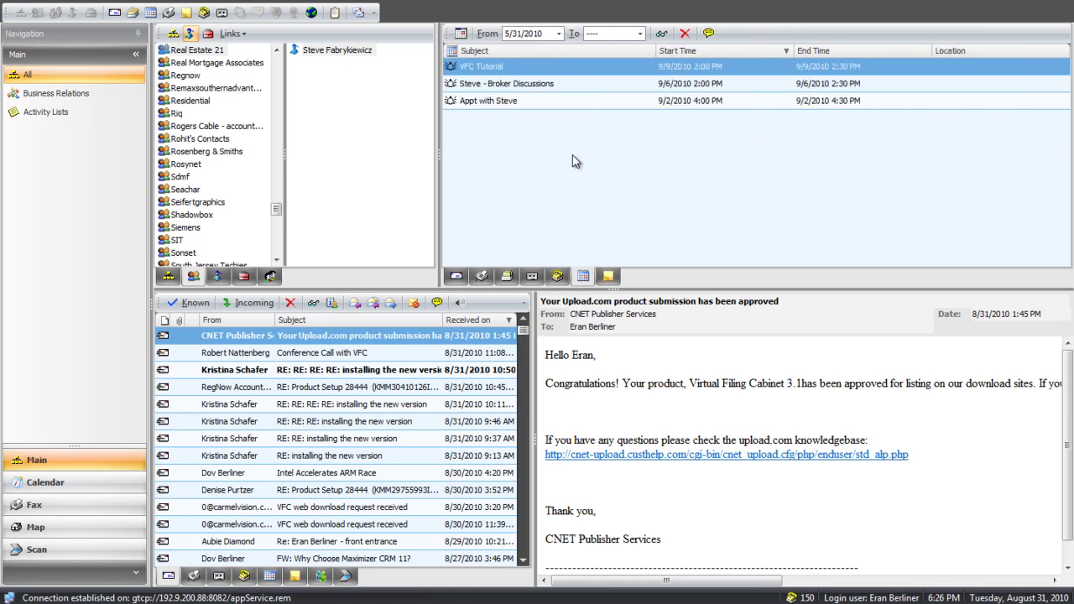
pyautogui.click(610, 276)
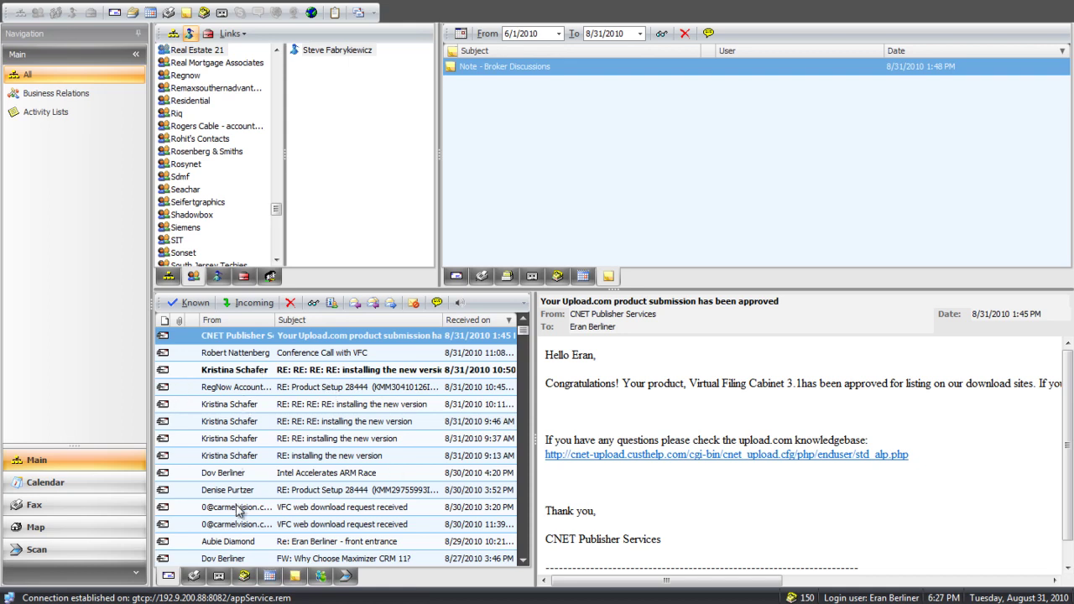
# Step: Cycle the bottom list through faxes, voice, calls, appointments, notes and transfers, ending on Email
pyautogui.click(194, 575)
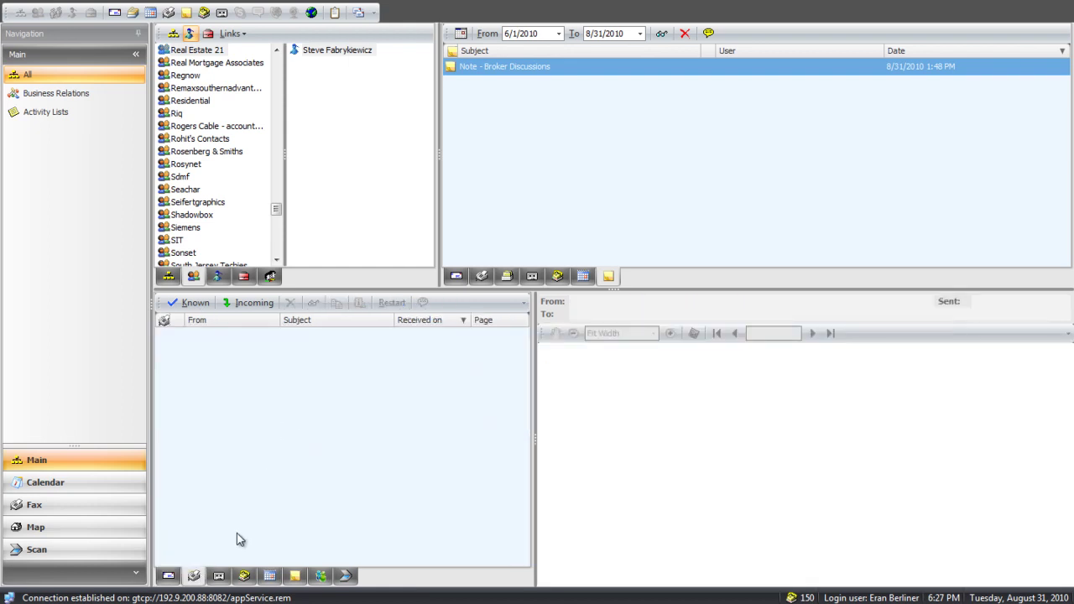
pyautogui.click(219, 576)
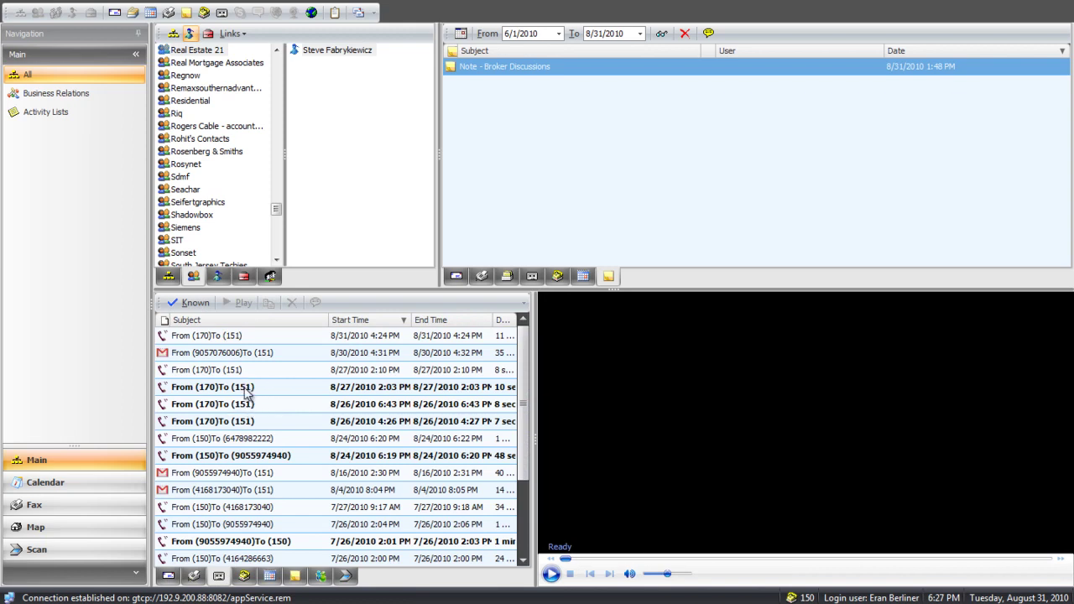
pyautogui.click(244, 576)
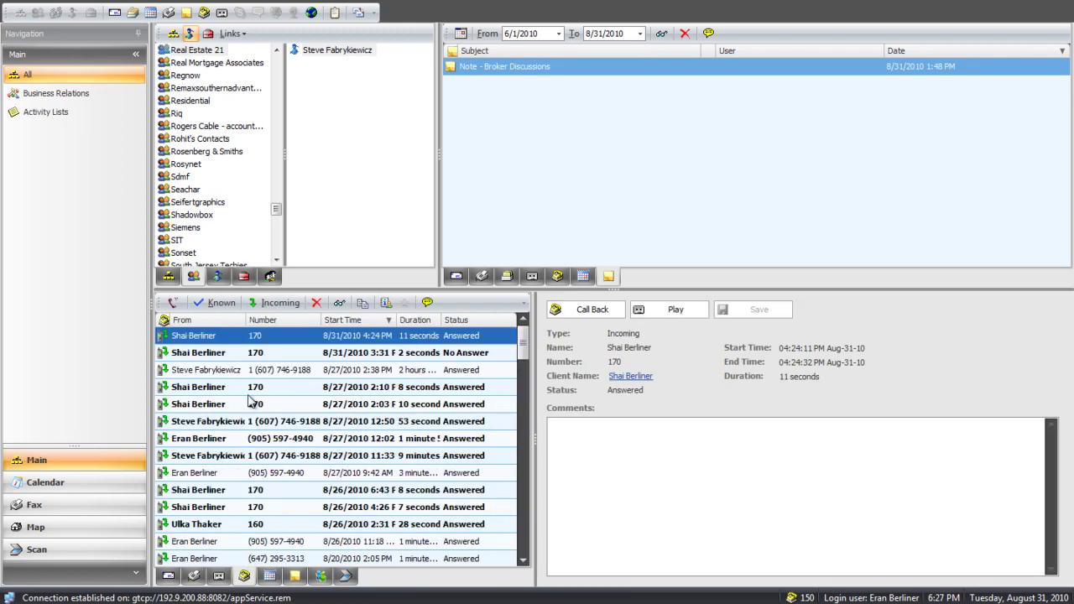
pyautogui.click(270, 575)
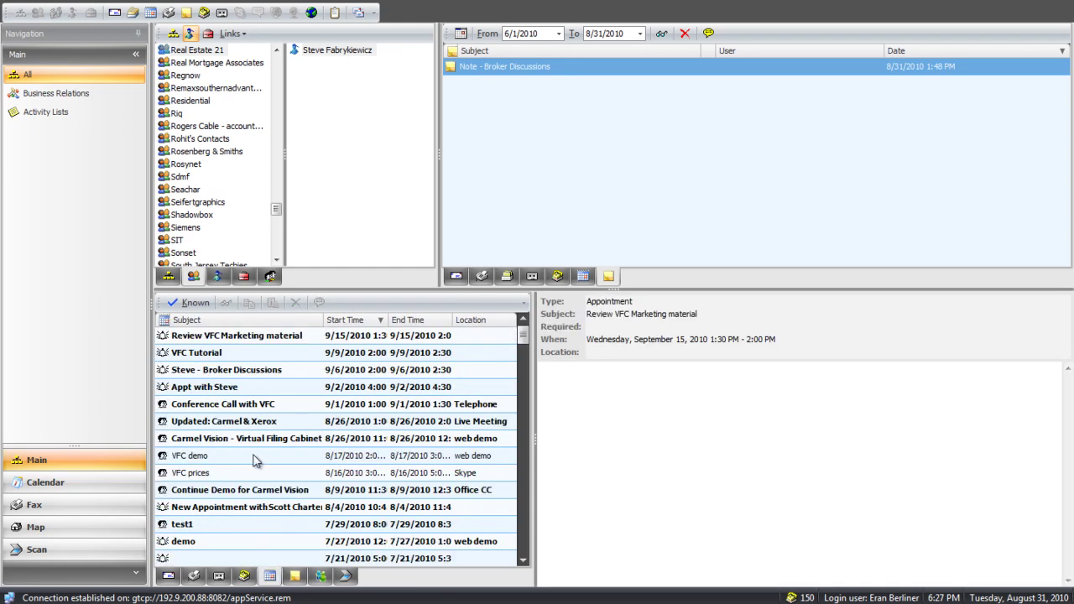
pyautogui.click(295, 576)
pyautogui.click(344, 576)
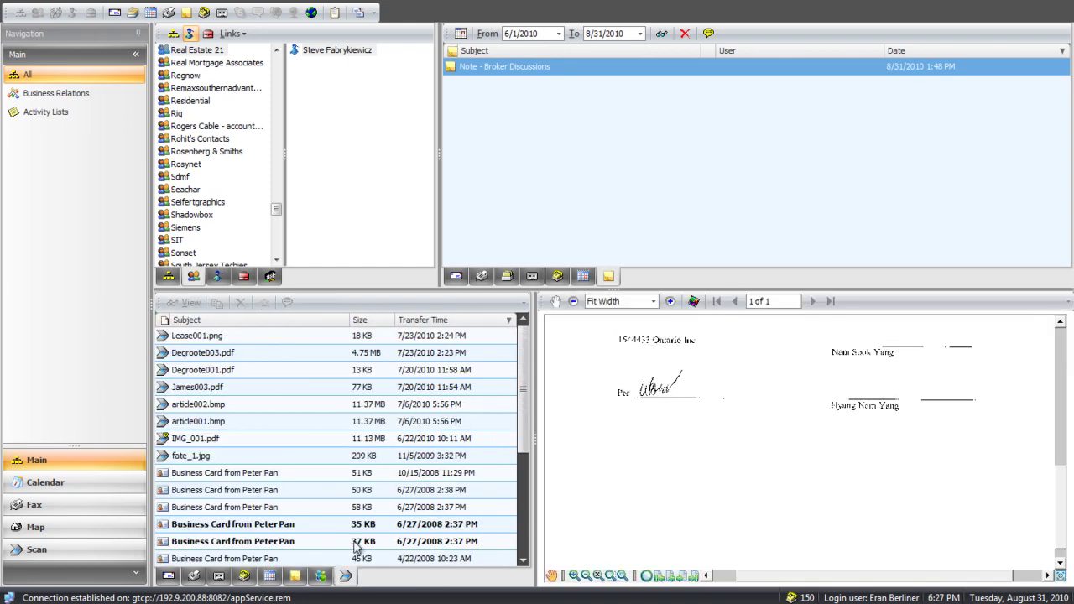
pyautogui.click(168, 575)
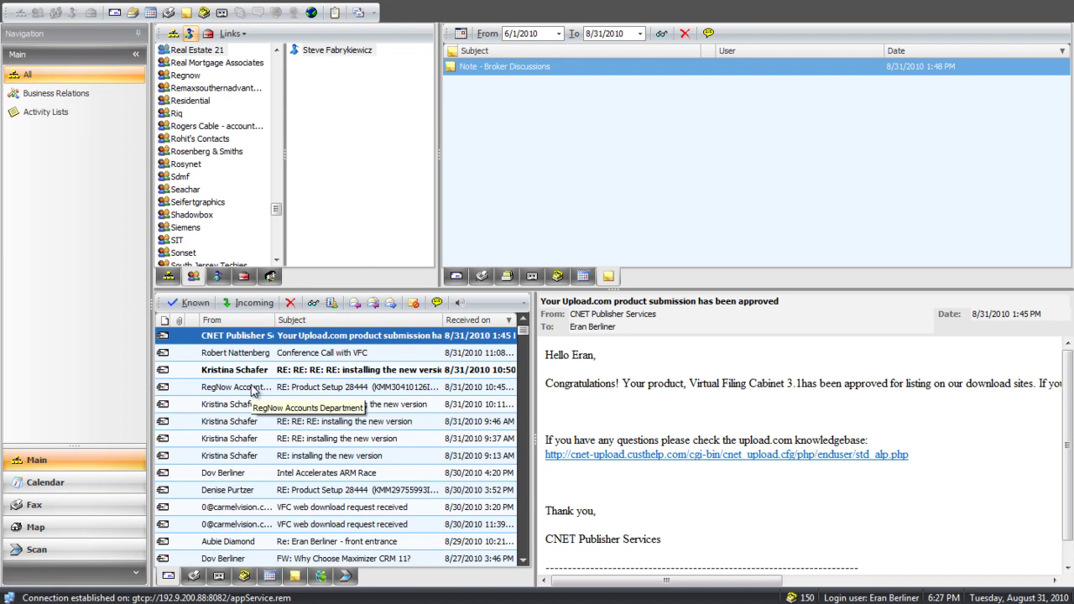
# Step: Select the Conference Call with VFC email and locate its sender in the contacts list
pyautogui.click(219, 277)
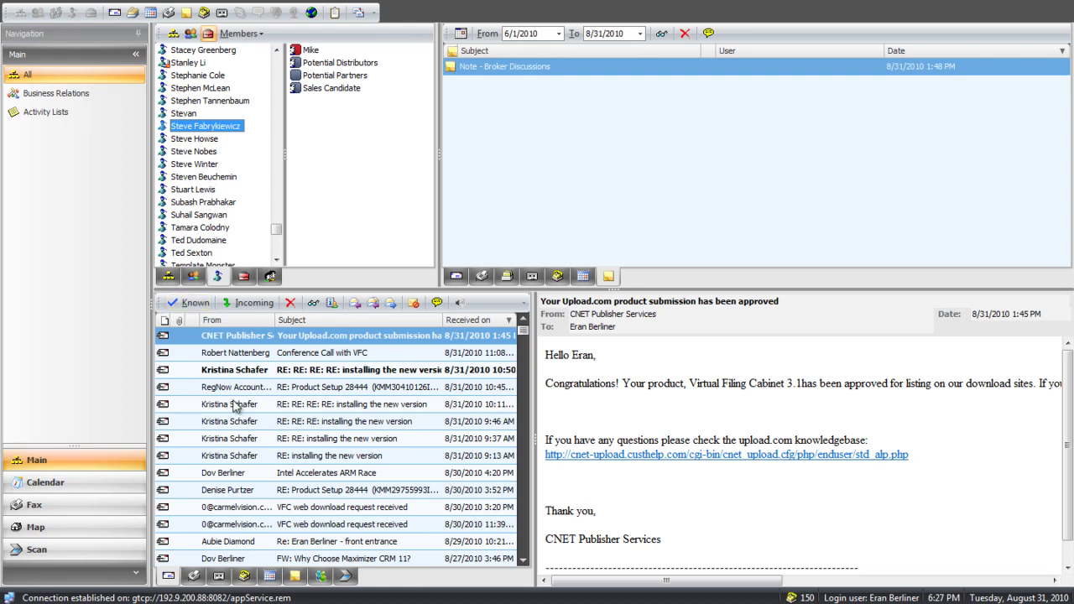
pyautogui.click(237, 354)
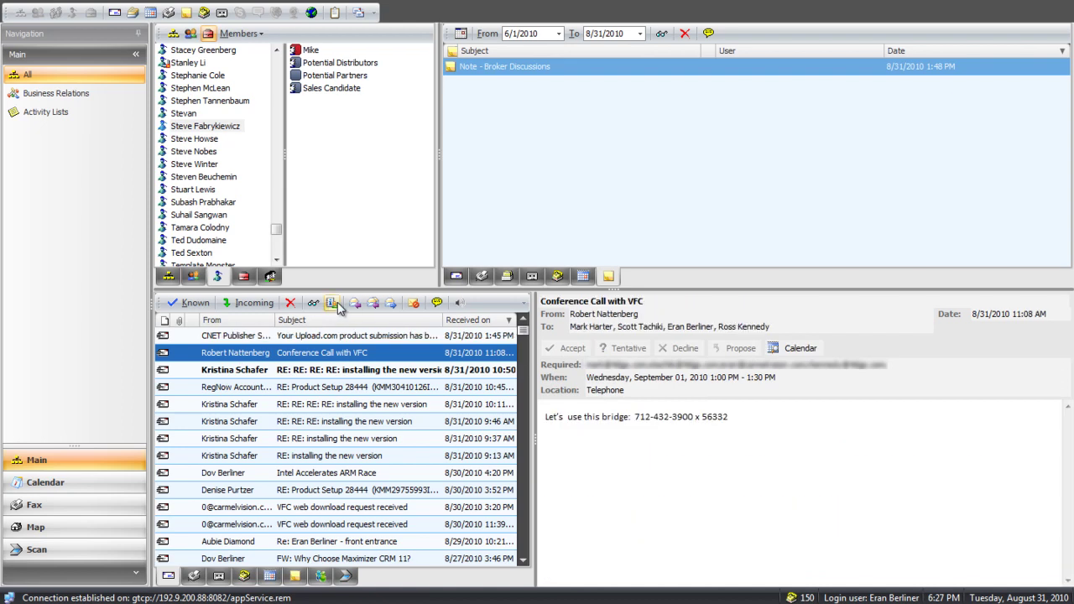
pyautogui.click(332, 303)
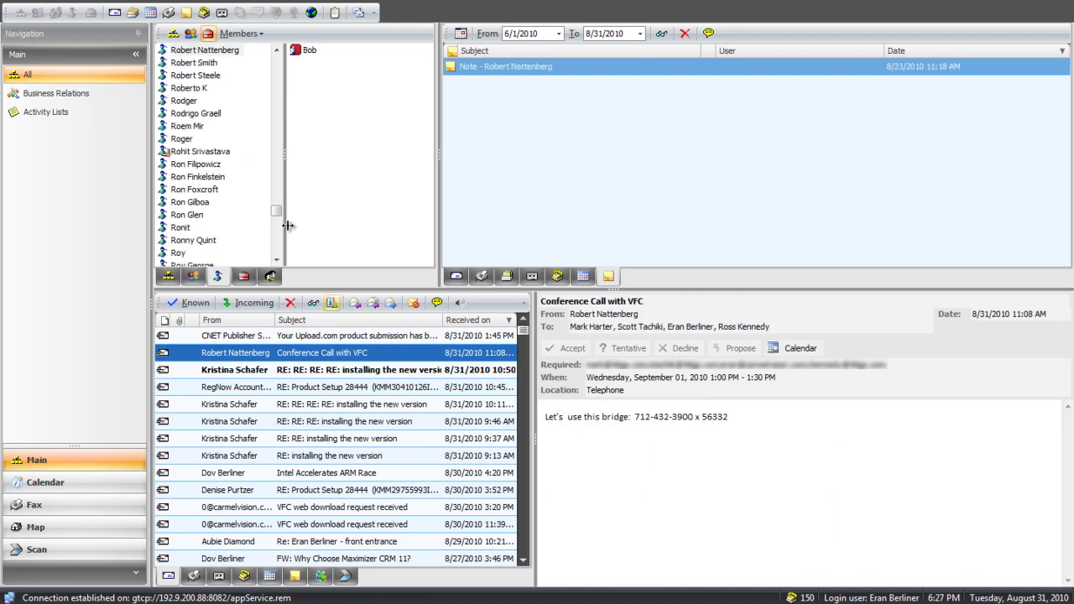
pyautogui.click(223, 54)
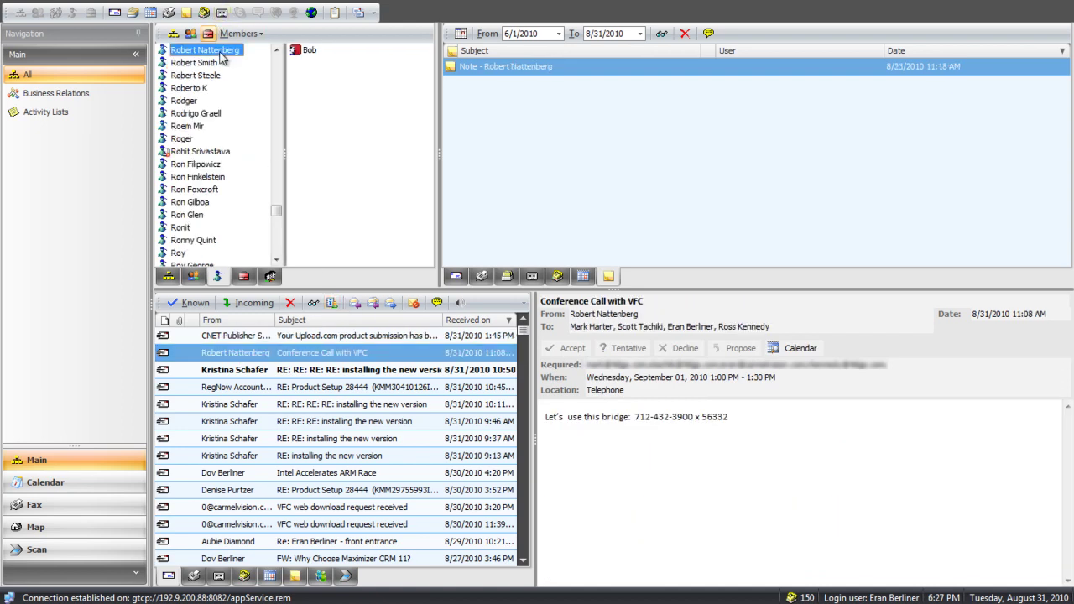
# Step: Check the sender's emails, documents and phone calls, finding no calls logged
pyautogui.click(456, 276)
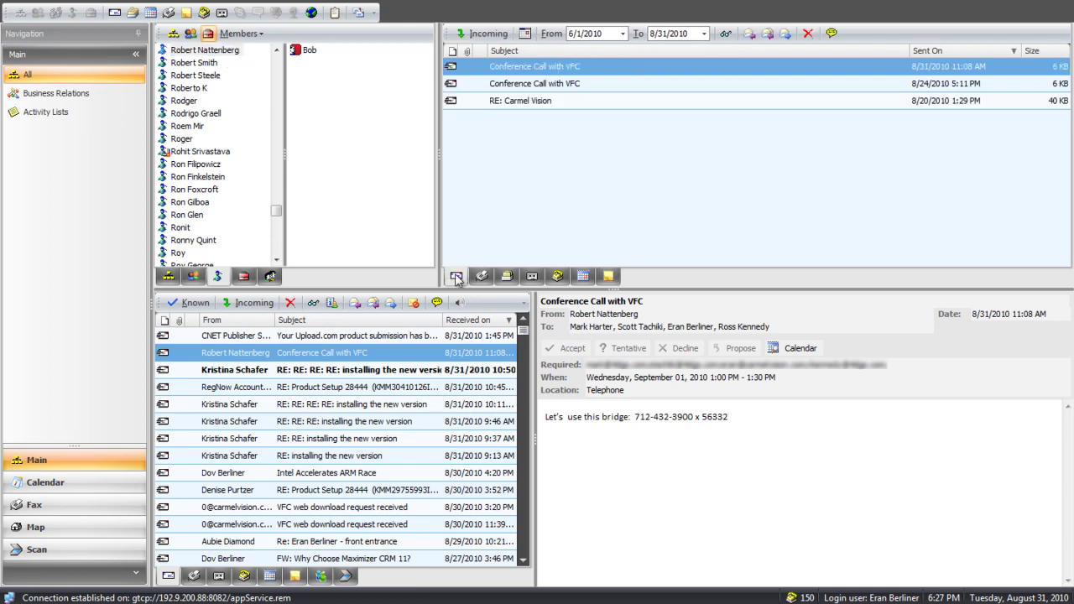
pyautogui.click(507, 276)
pyautogui.click(557, 276)
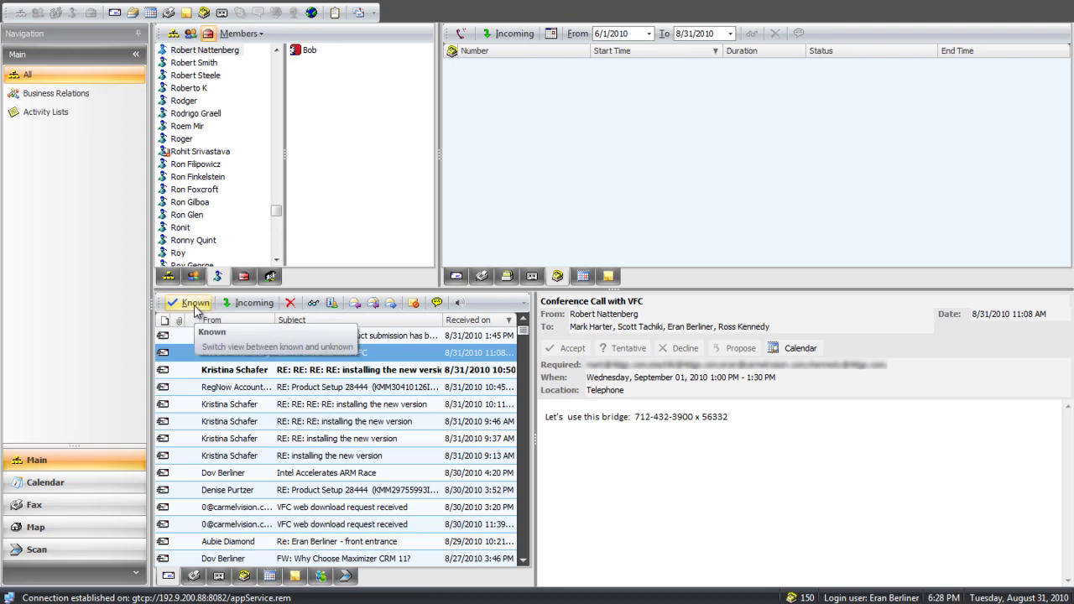
# Step: Show unknown-sender emails and open Populate for the first one, then cancel without changes
pyautogui.click(194, 305)
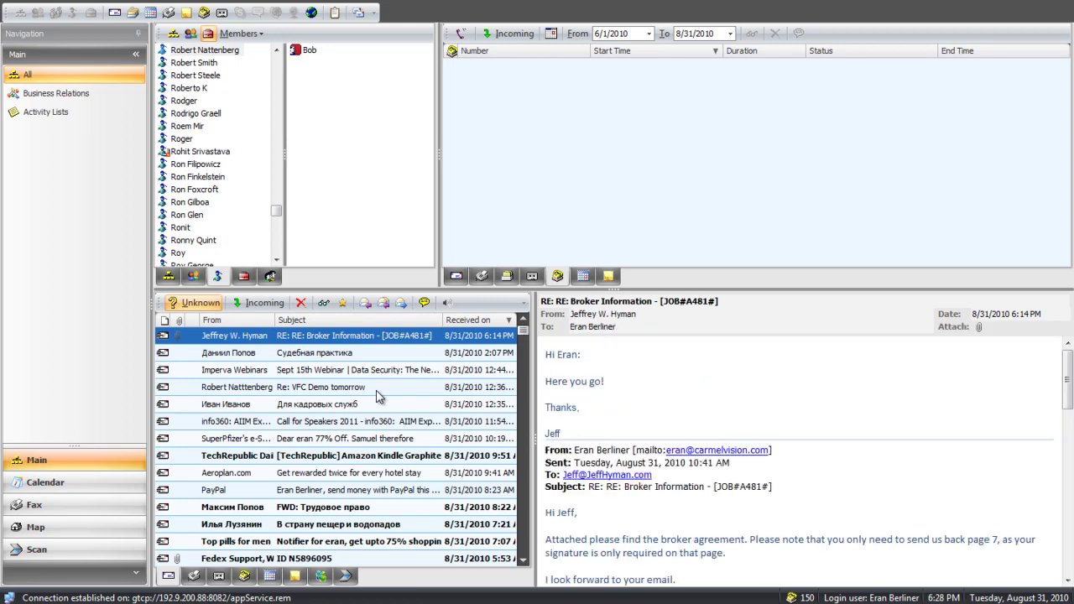
pyautogui.rightClick(278, 341)
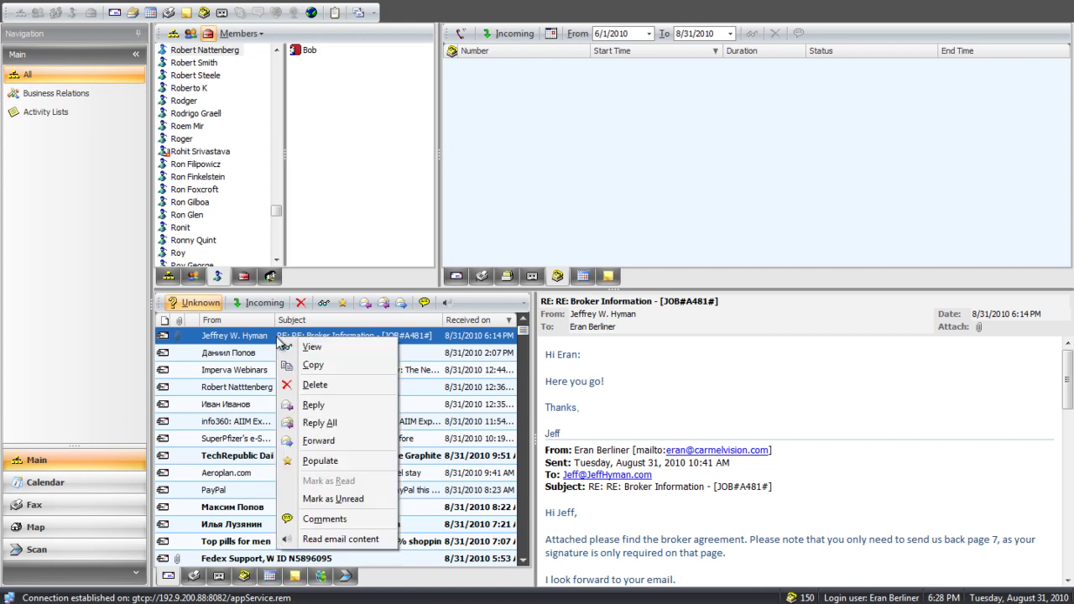
pyautogui.click(321, 461)
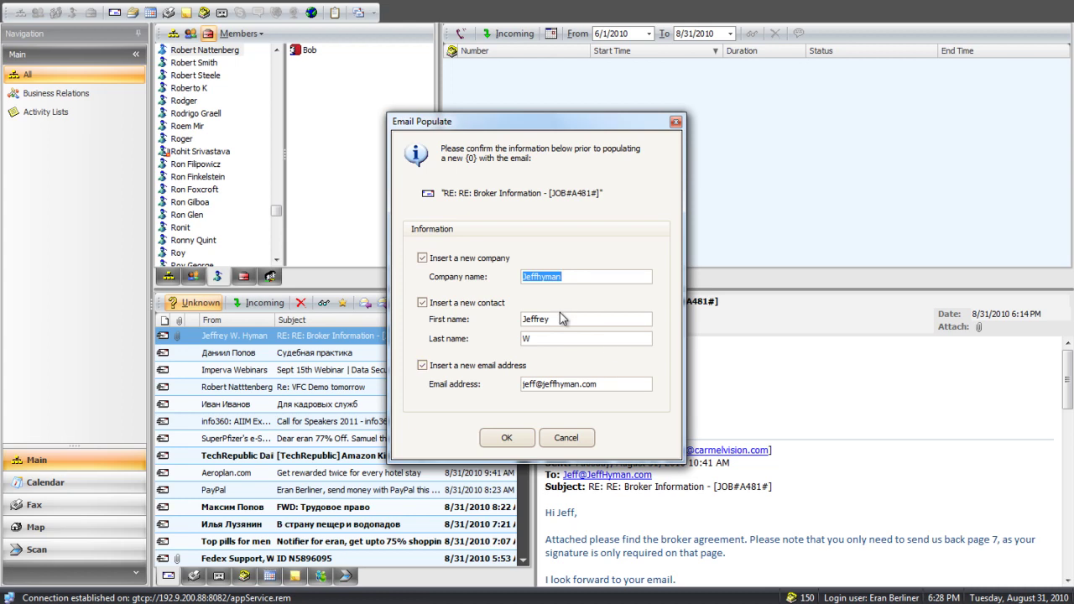
pyautogui.click(587, 444)
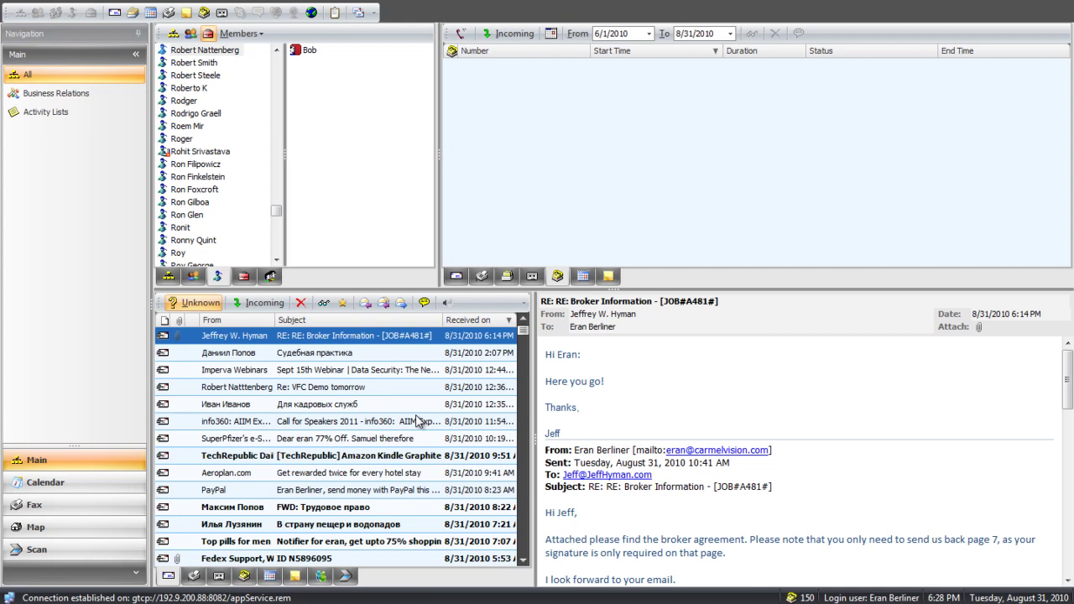
# Step: Return the email list to known senders and launch Import and Export from the application menu
pyautogui.click(201, 304)
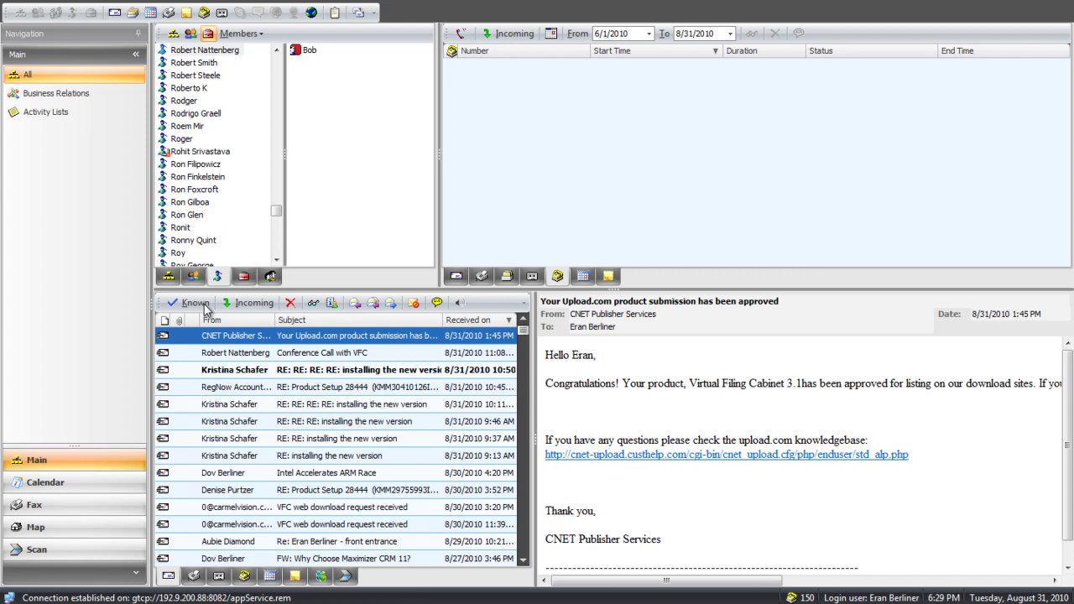
pyautogui.click(20, 12)
pyautogui.click(32, 28)
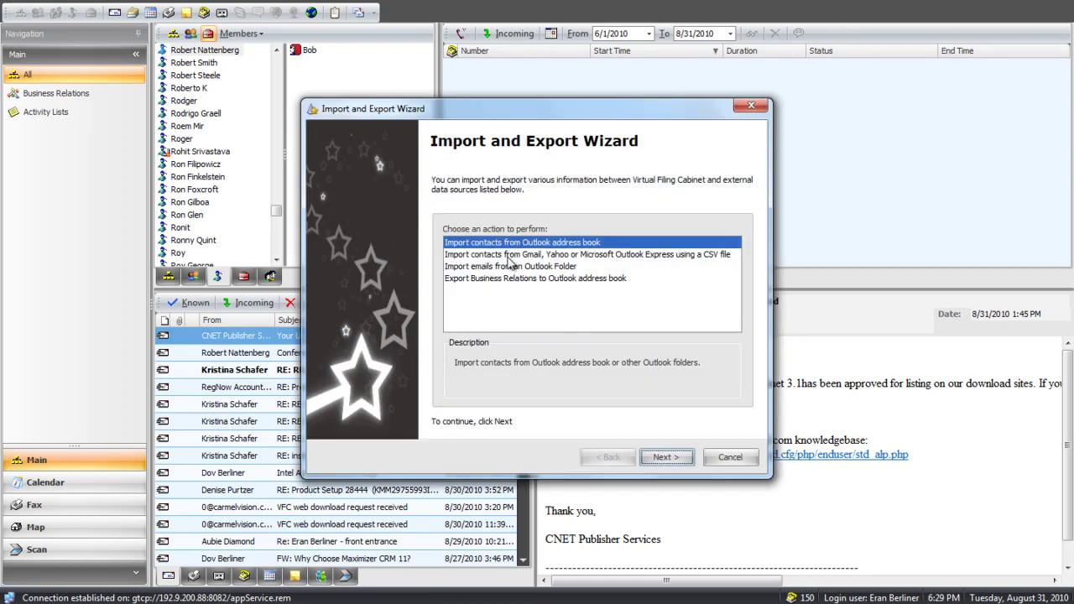
# Step: Review the CSV, Outlook address book and Outlook email import options, then exit without importing
pyautogui.click(509, 254)
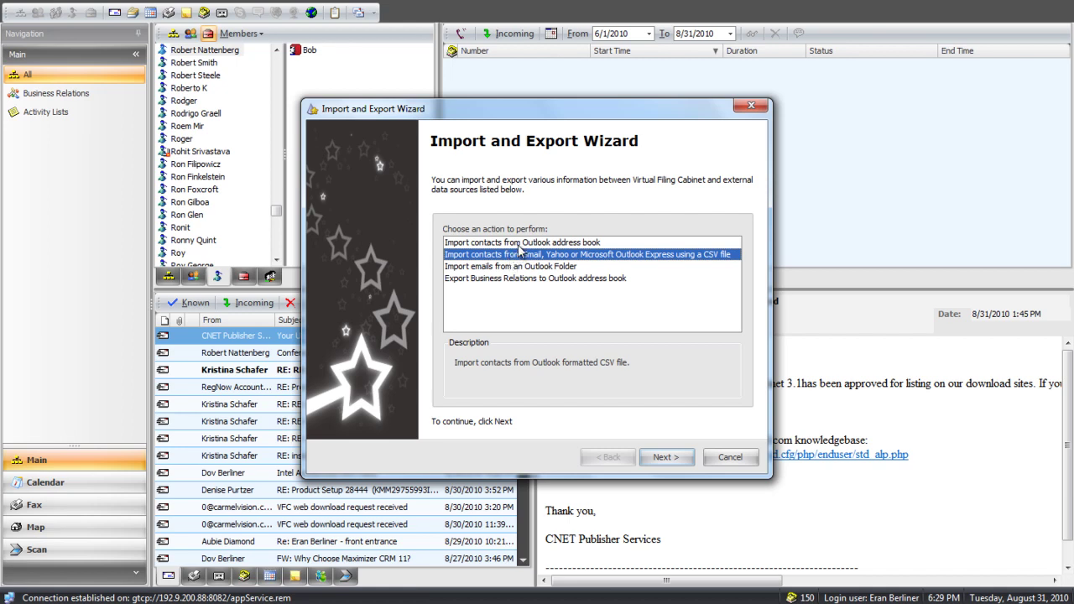
pyautogui.click(521, 243)
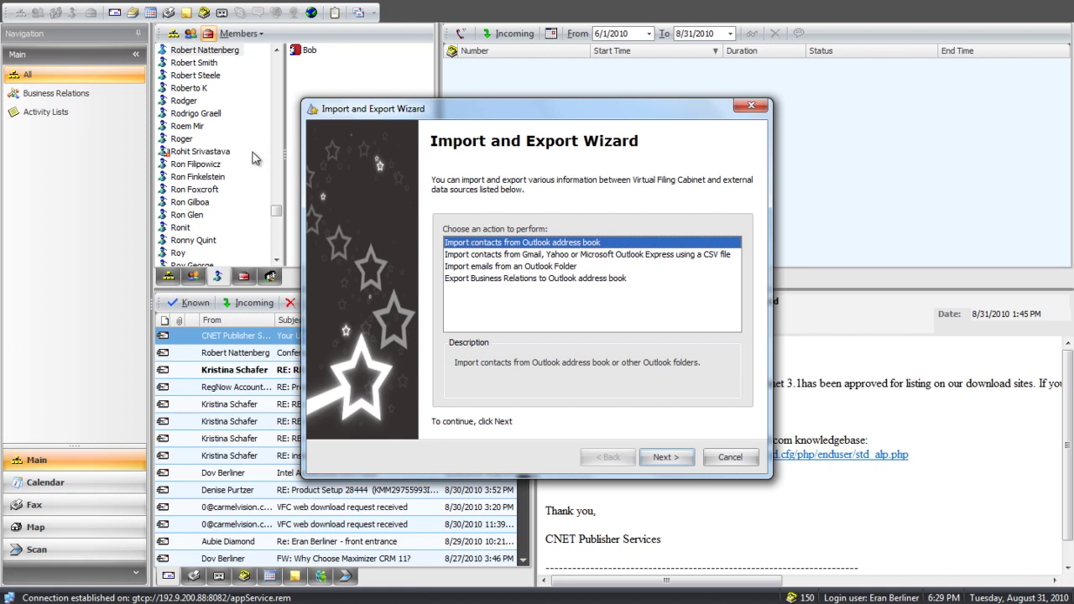
pyautogui.click(481, 266)
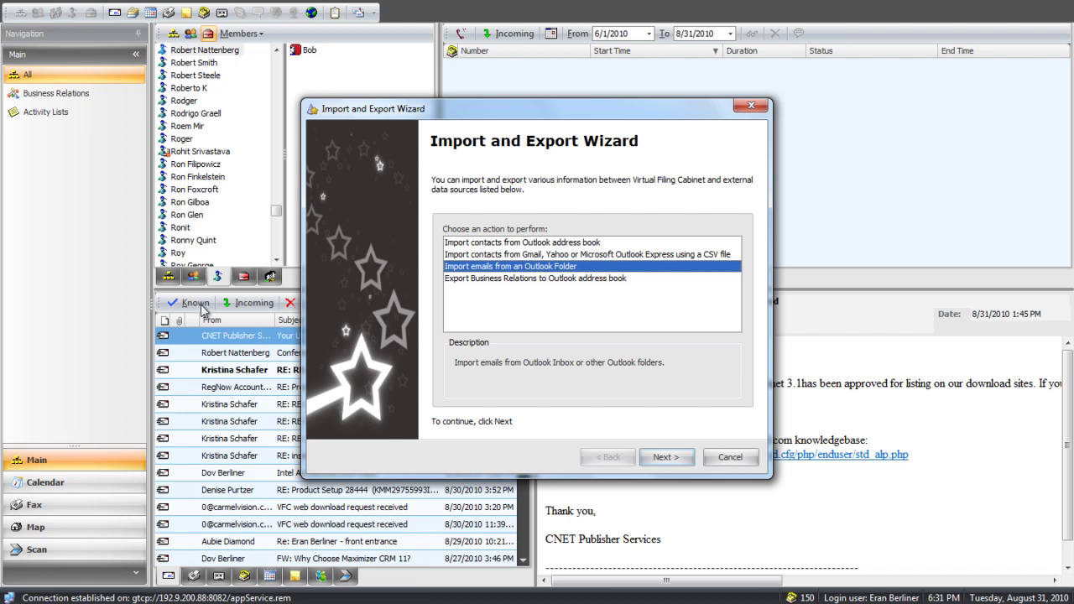
pyautogui.click(740, 461)
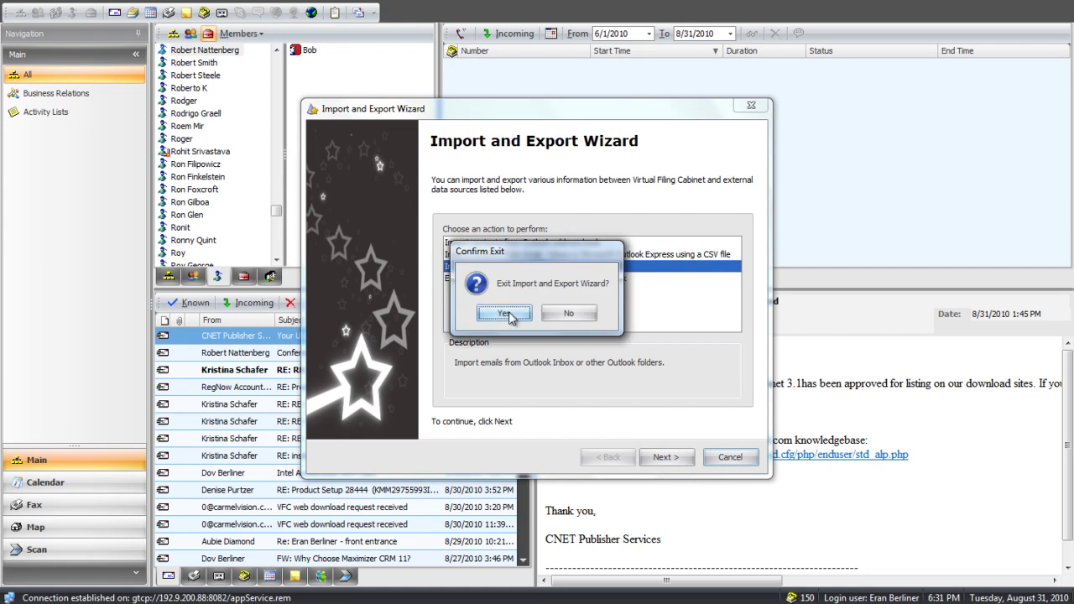
pyautogui.click(505, 311)
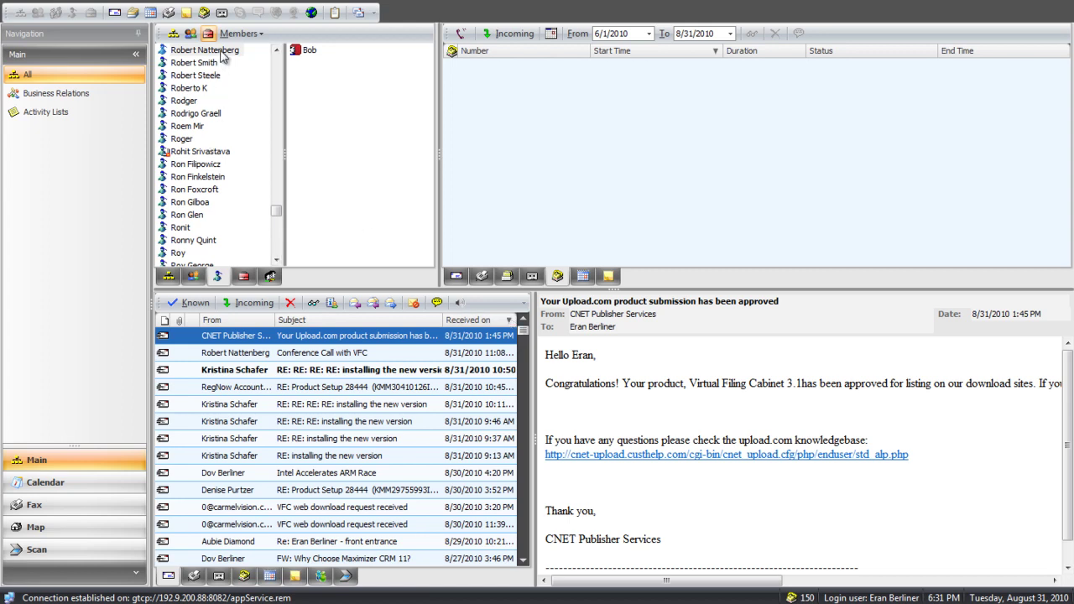
# Step: Select a contact, list their emails, and open Preference Settings at the email and calendar editor page
pyautogui.click(223, 52)
pyautogui.click(457, 276)
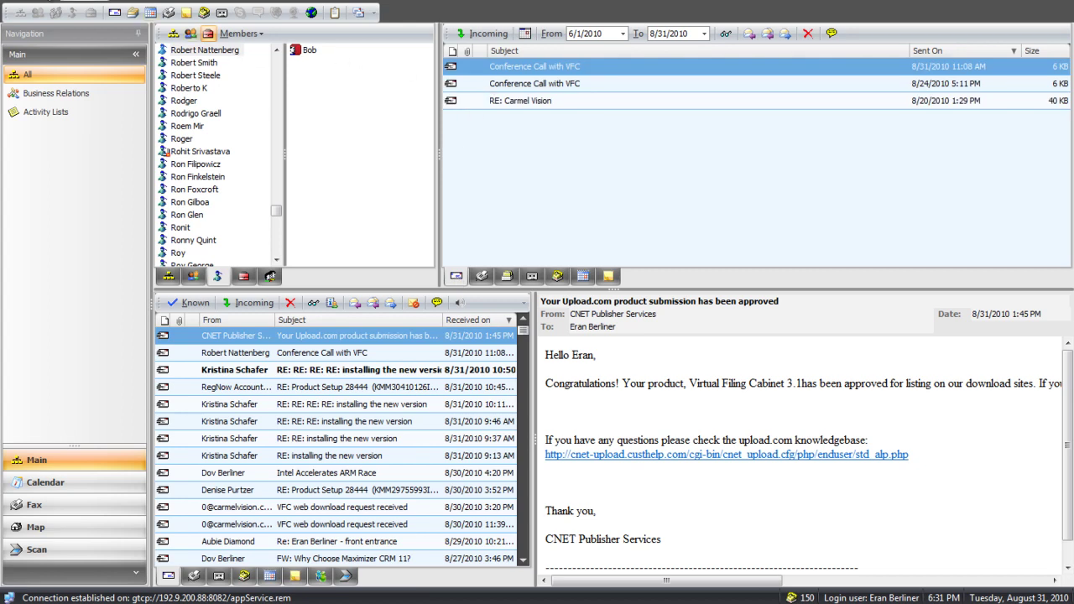
pyautogui.click(50, 7)
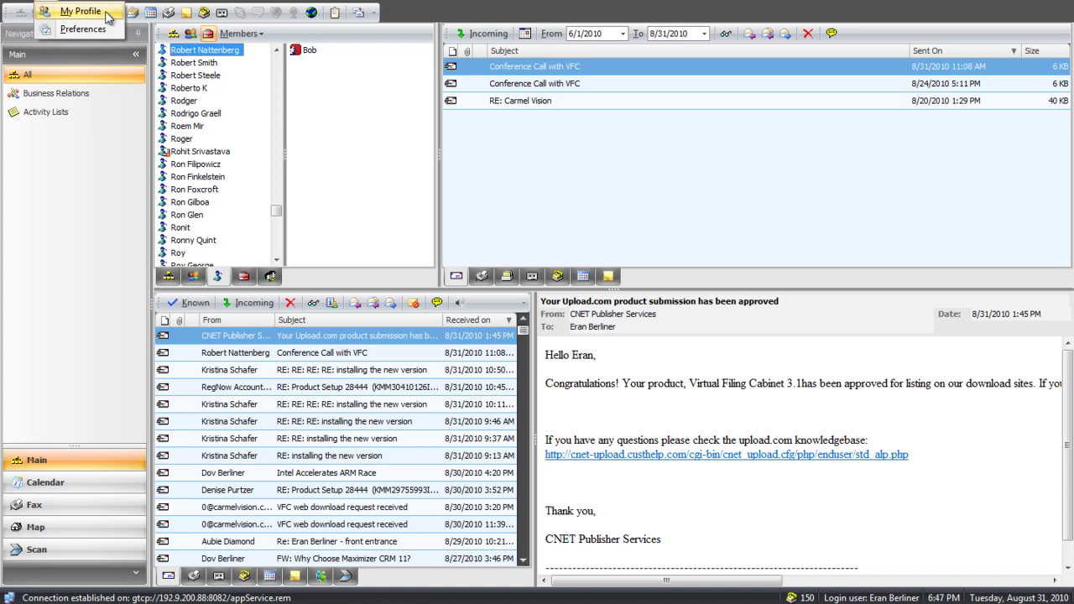
pyautogui.click(113, 31)
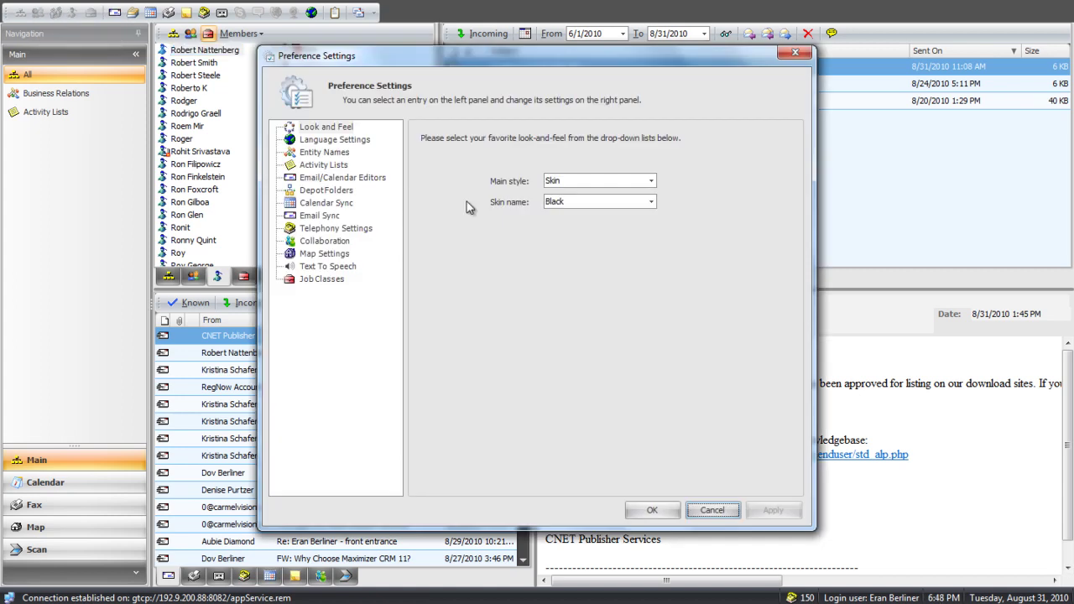
pyautogui.click(385, 184)
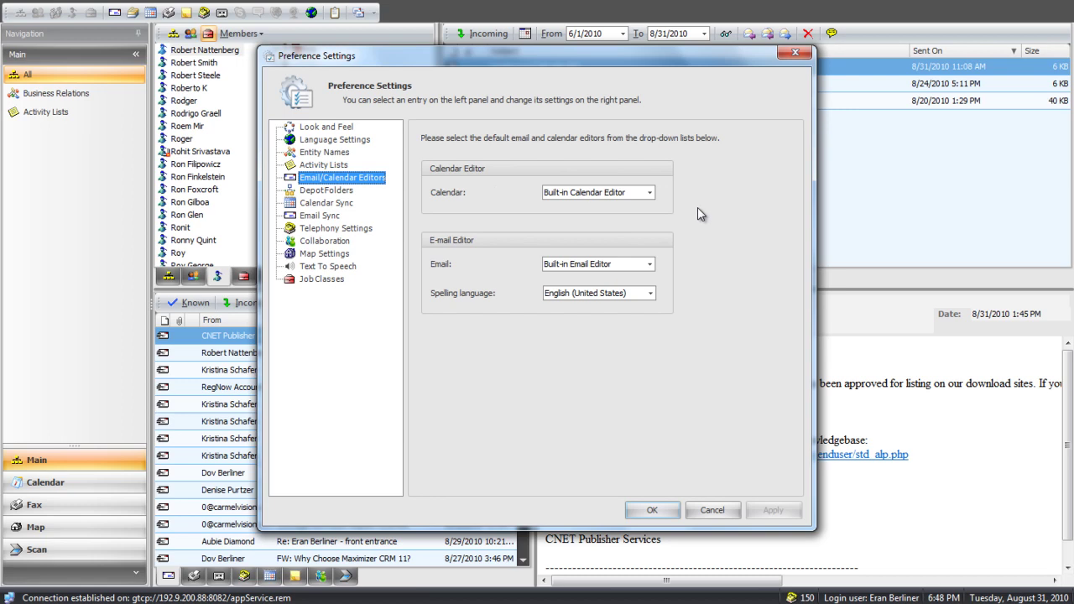
# Step: Keep both calendar and email editors as Built-in, then show the Calendar Sync page
pyautogui.click(652, 192)
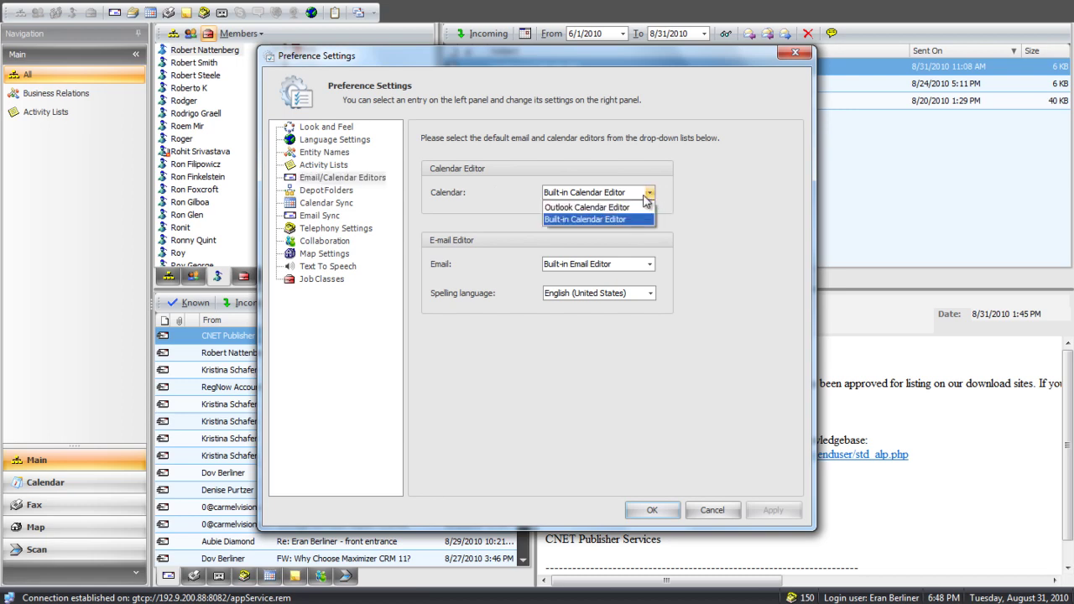
pyautogui.click(672, 220)
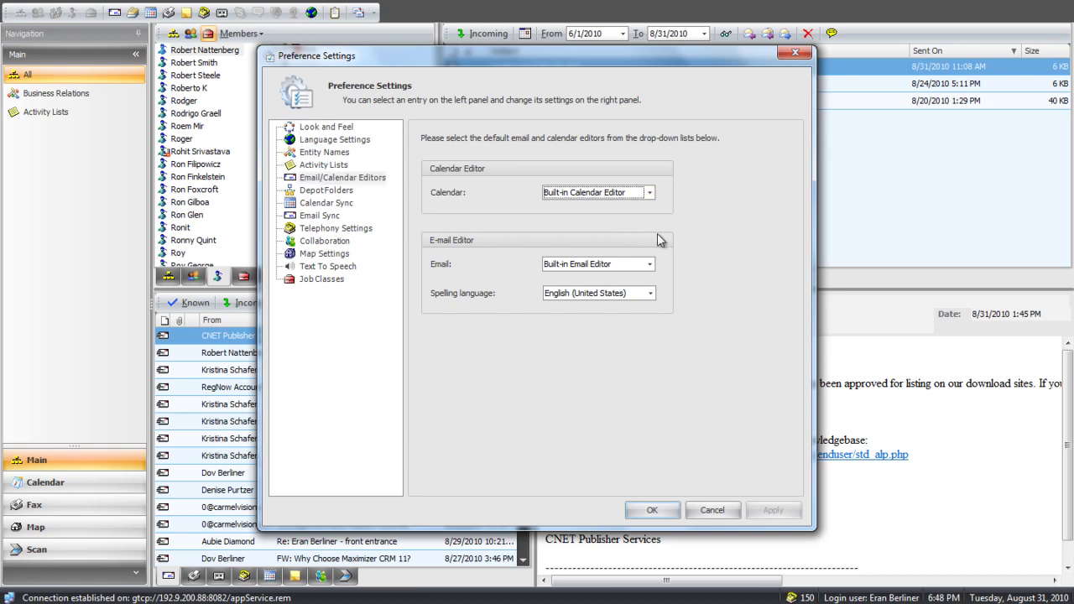
pyautogui.click(649, 264)
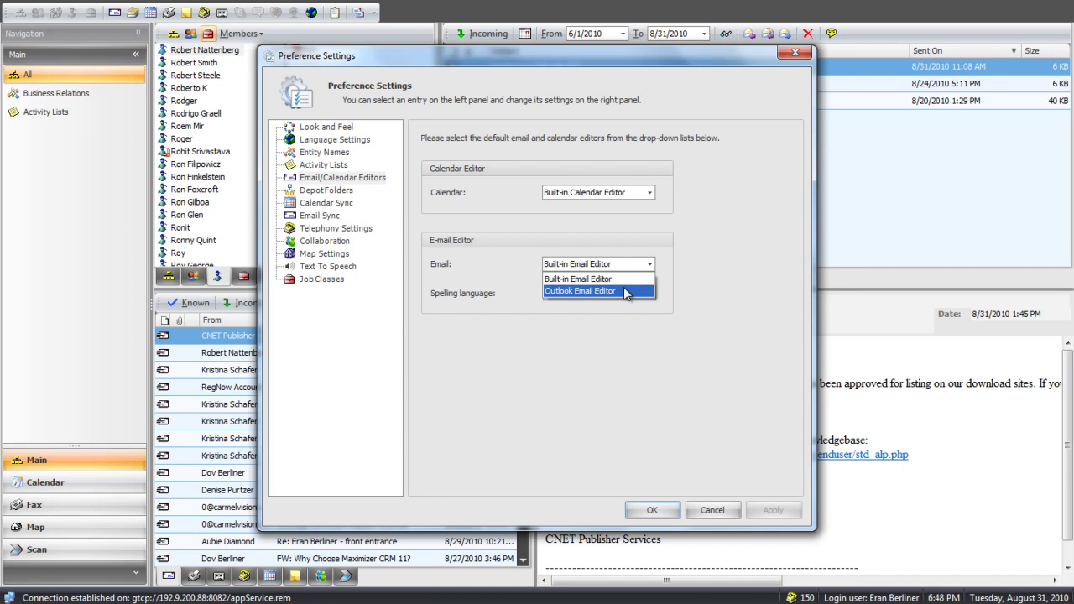
pyautogui.click(674, 284)
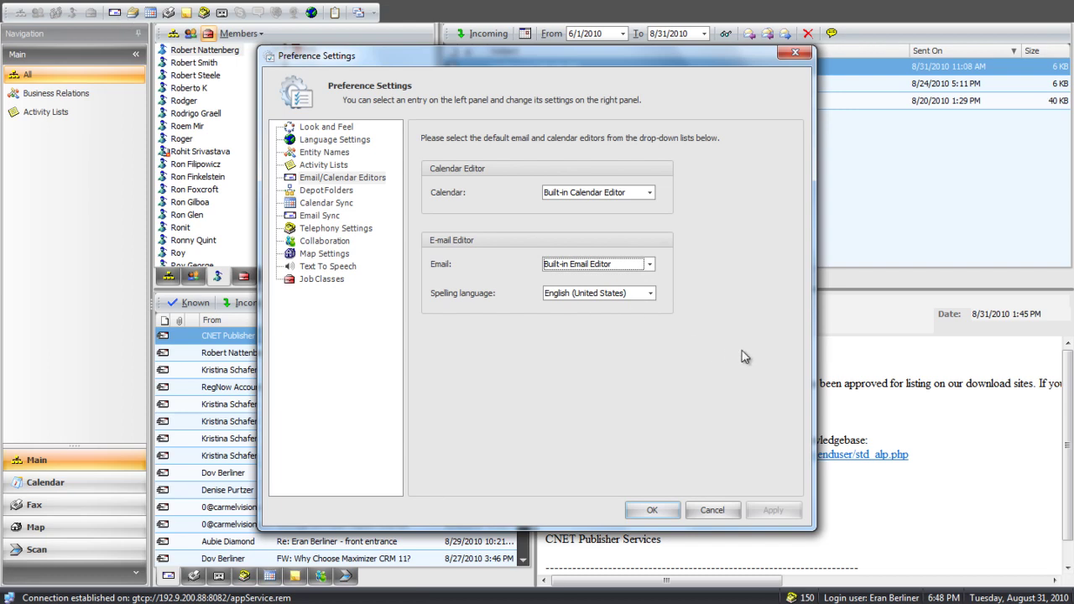
pyautogui.click(334, 204)
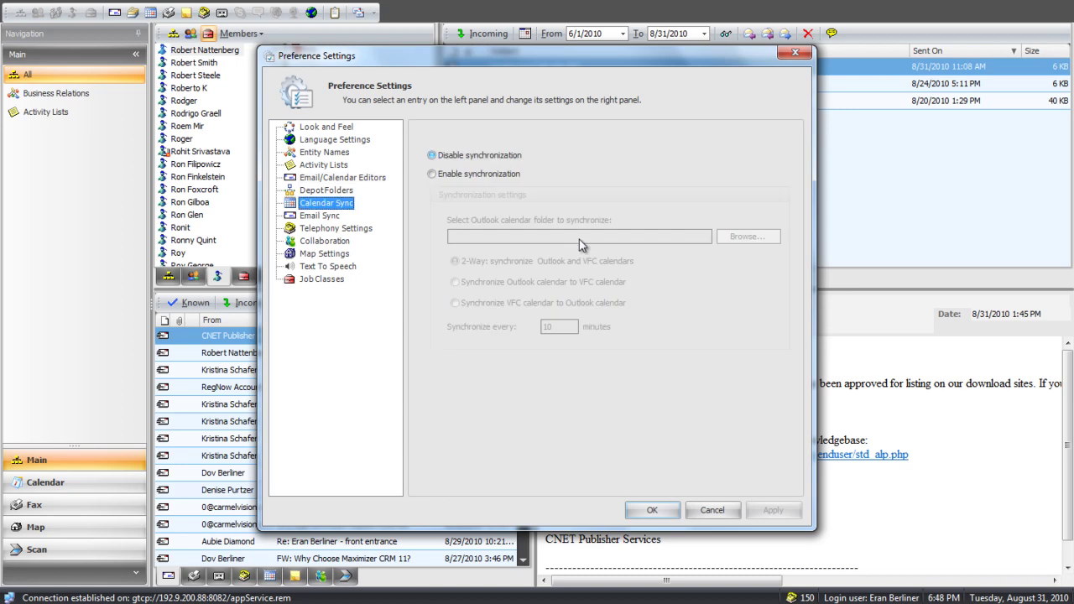
# Step: Enable calendar synchronization at a 10-minute interval, then move to the Email Sync page
pyautogui.click(432, 175)
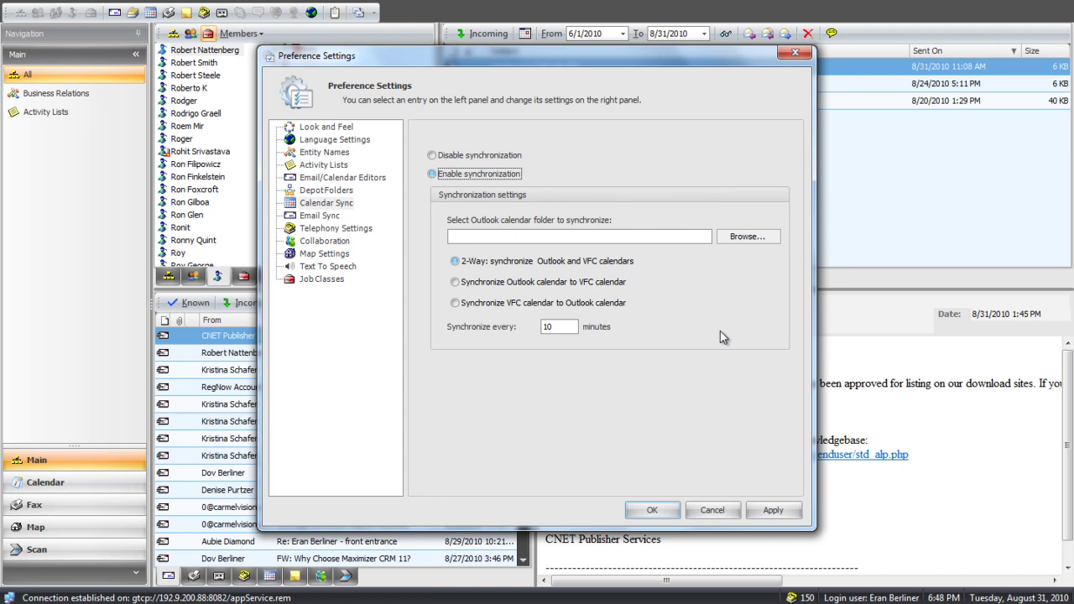
pyautogui.click(553, 328)
pyautogui.moveTo(567, 326); pyautogui.dragTo(541, 329)
pyautogui.click(325, 216)
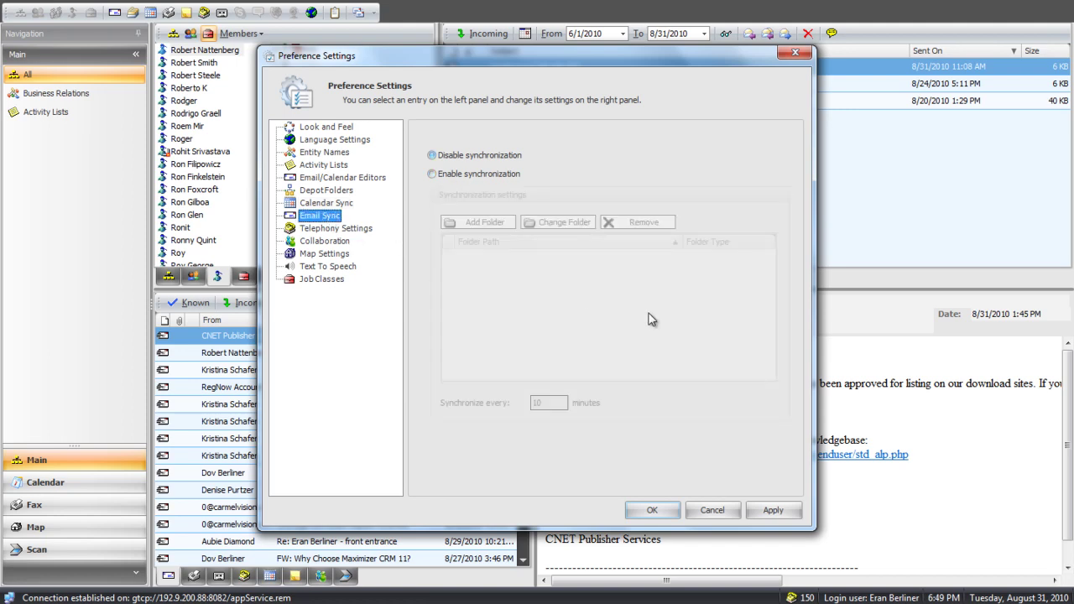
# Step: Enable email sync and edit its minutes field, then cancel Preference Settings without saving
pyautogui.click(485, 177)
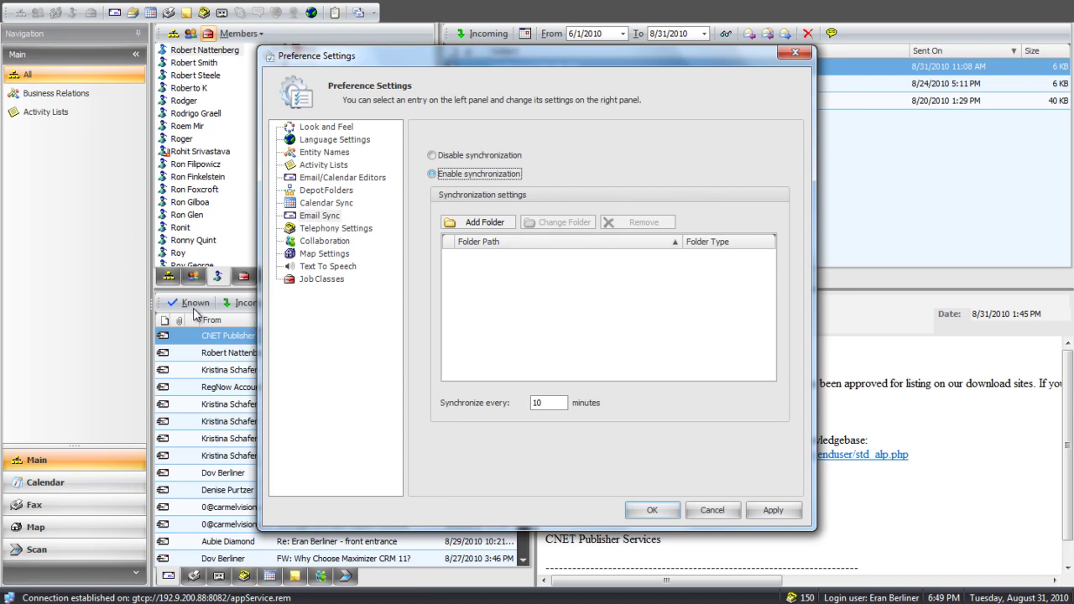
pyautogui.click(555, 403)
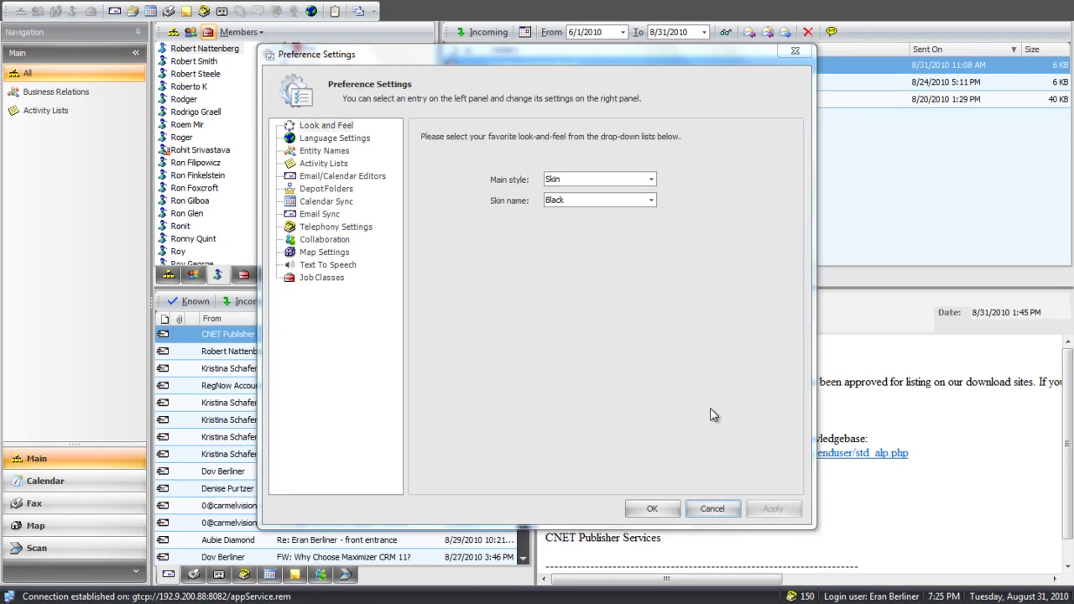
pyautogui.click(712, 509)
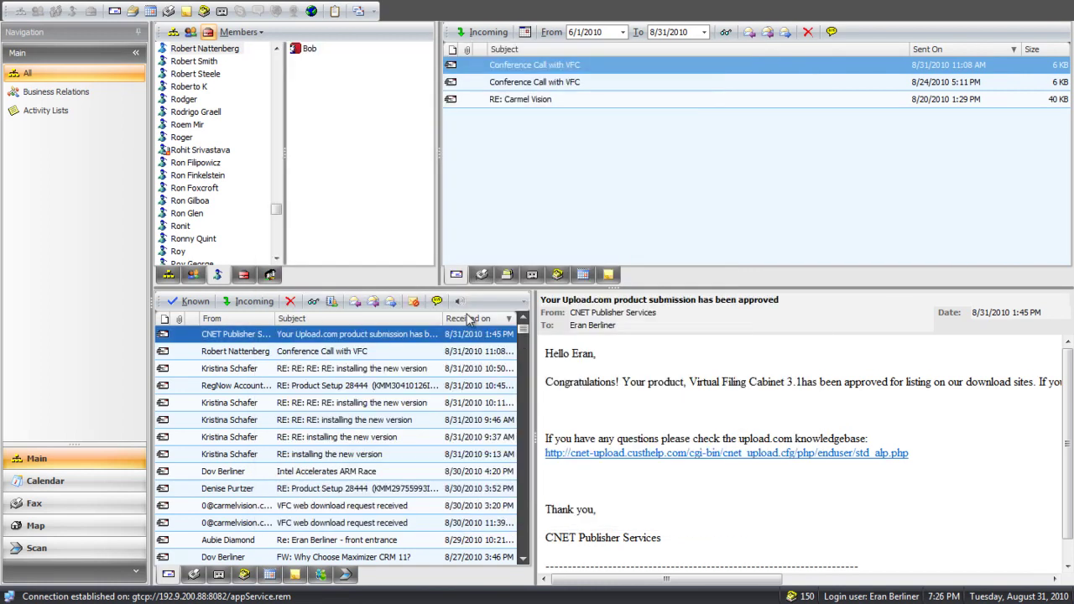
# Step: Switch the upper list from contacts to jobs using the red jobs tab
pyautogui.click(244, 275)
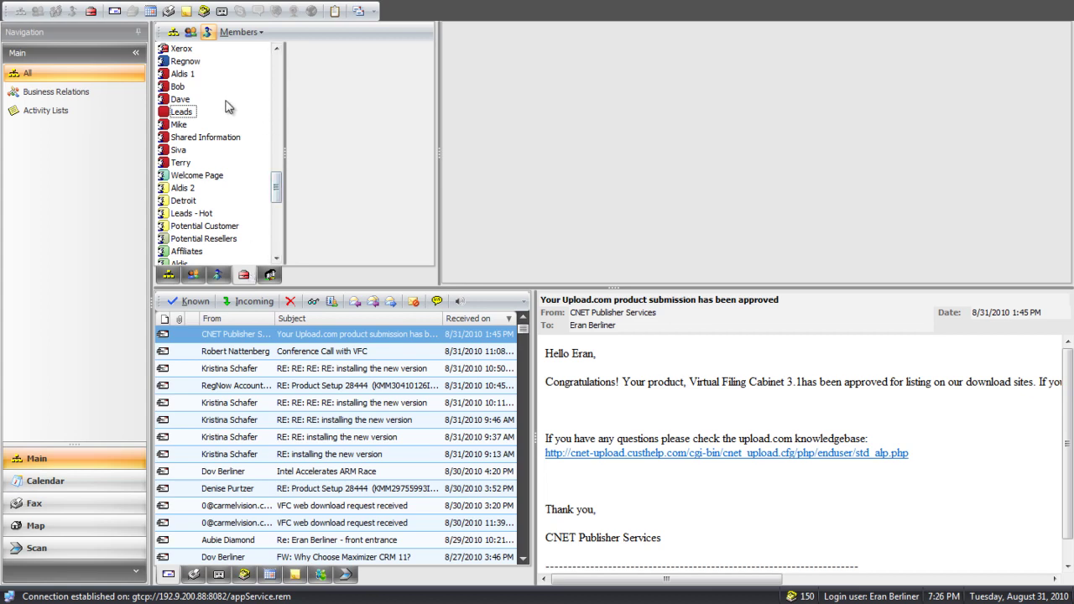
pyautogui.click(38, 11)
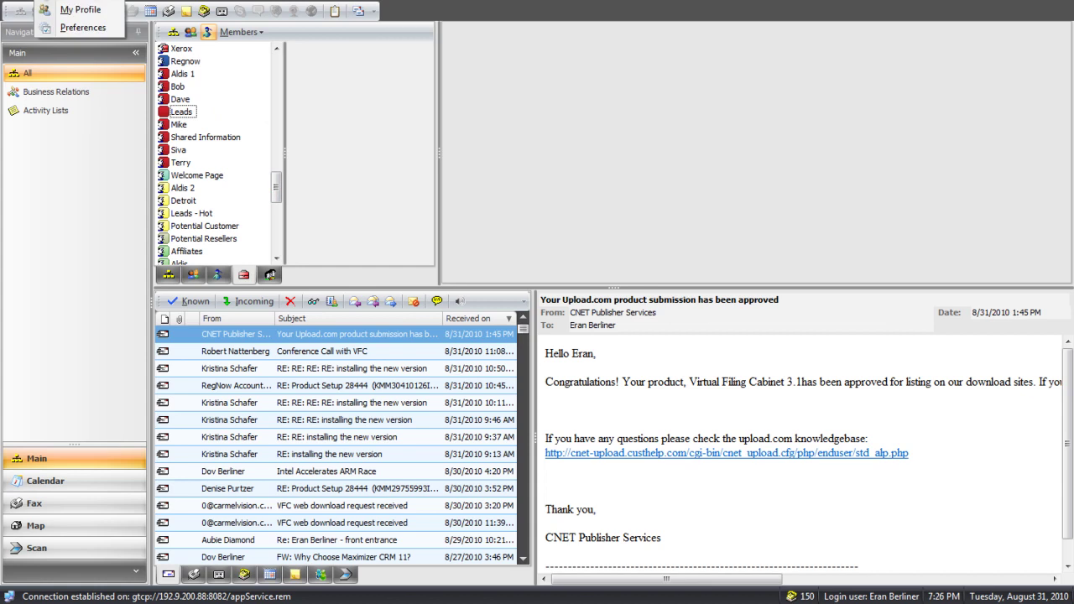
pyautogui.click(93, 24)
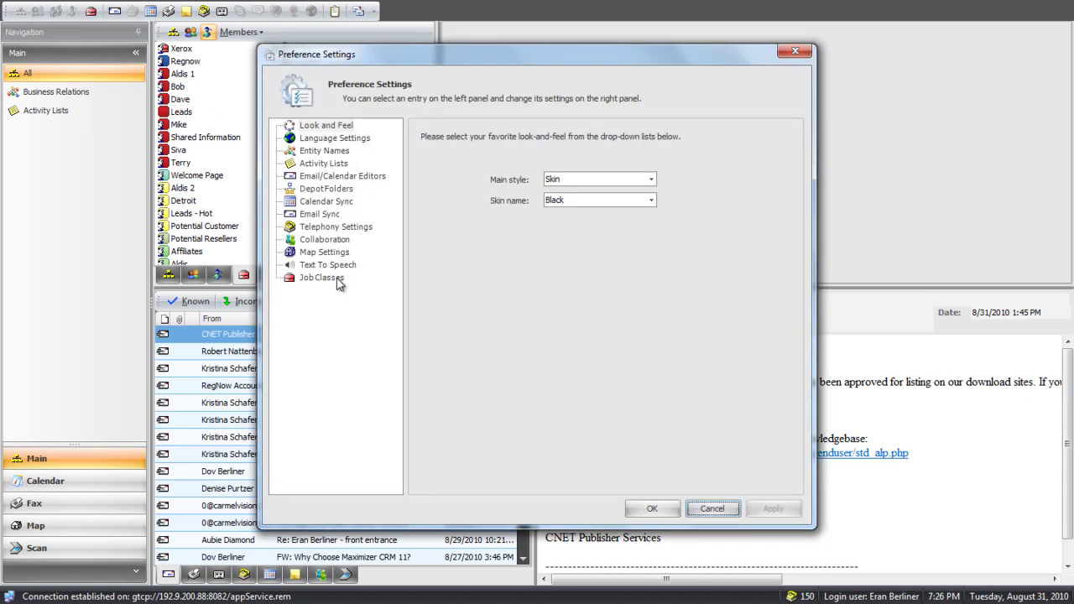
pyautogui.click(337, 280)
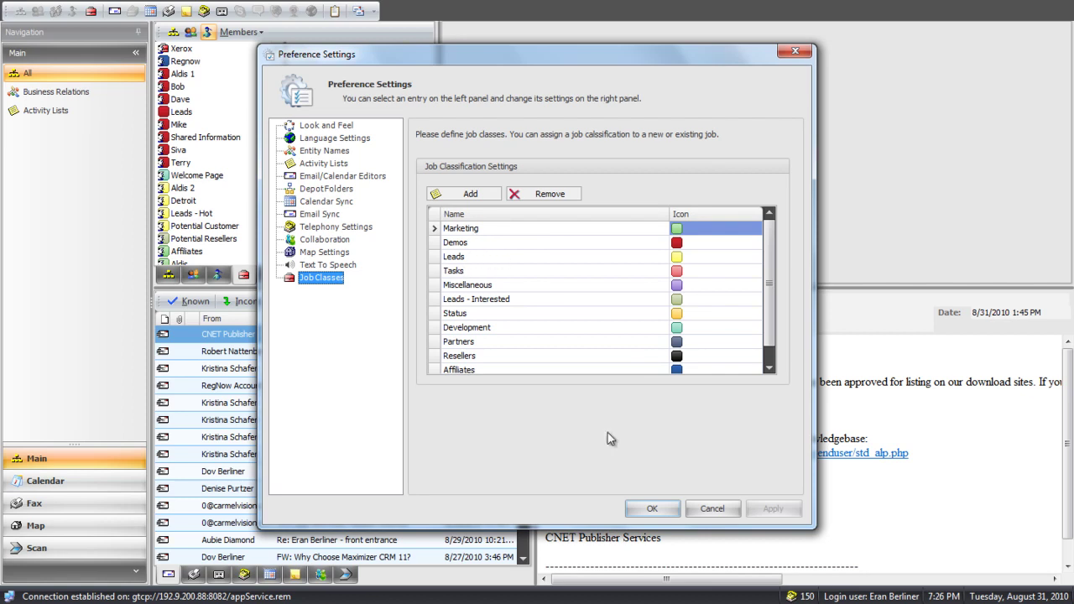
pyautogui.click(712, 510)
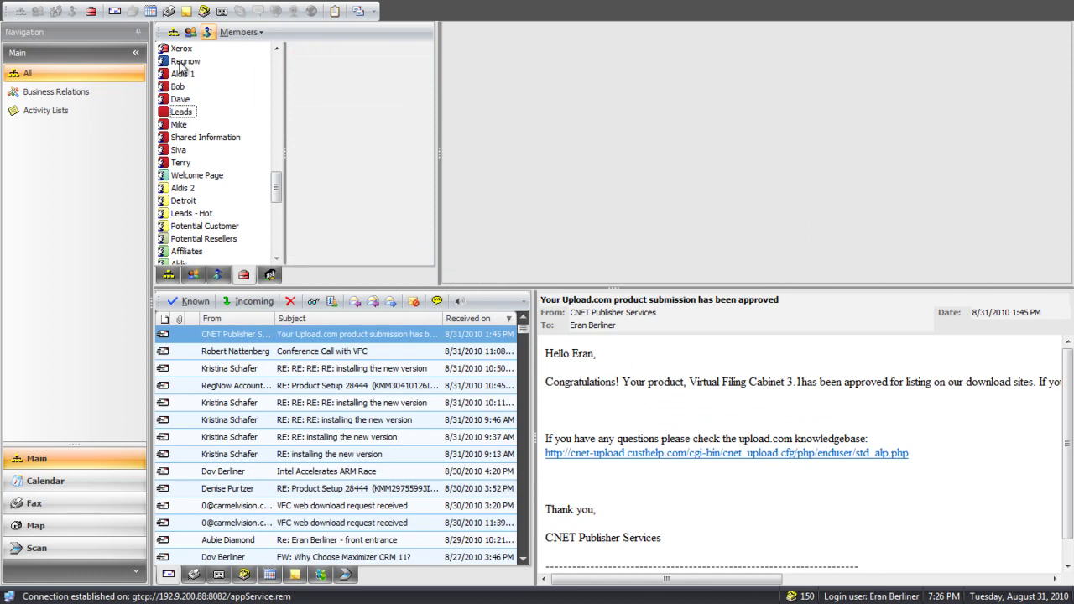
# Step: Create a new job 'Demos 1' classified as Demos, with auto-linking and member sharing ticked
pyautogui.rightClick(225, 99)
pyautogui.click(240, 102)
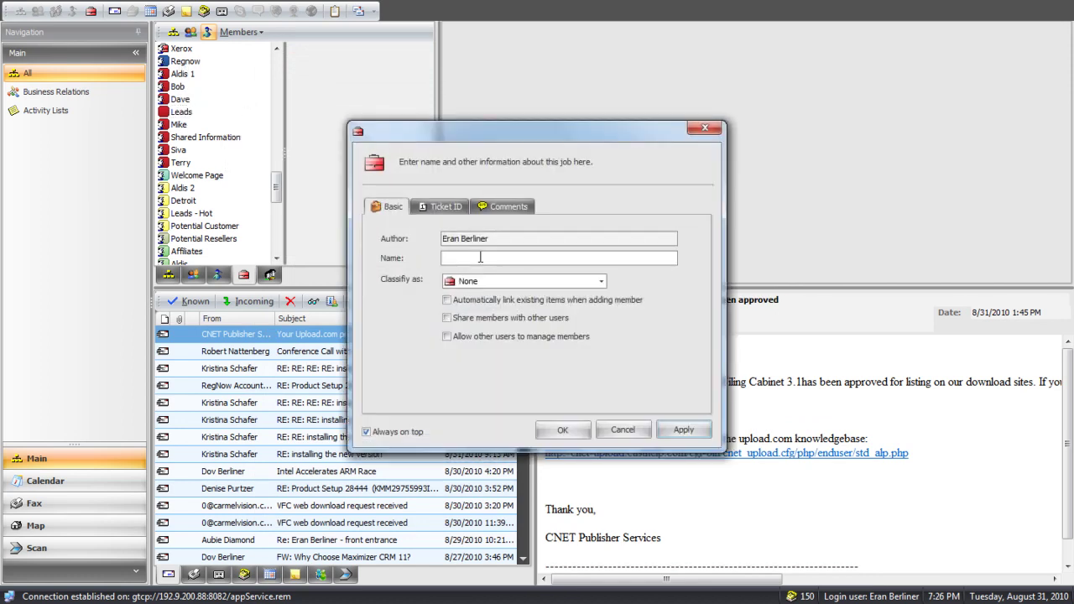
pyautogui.write('Demos 1')
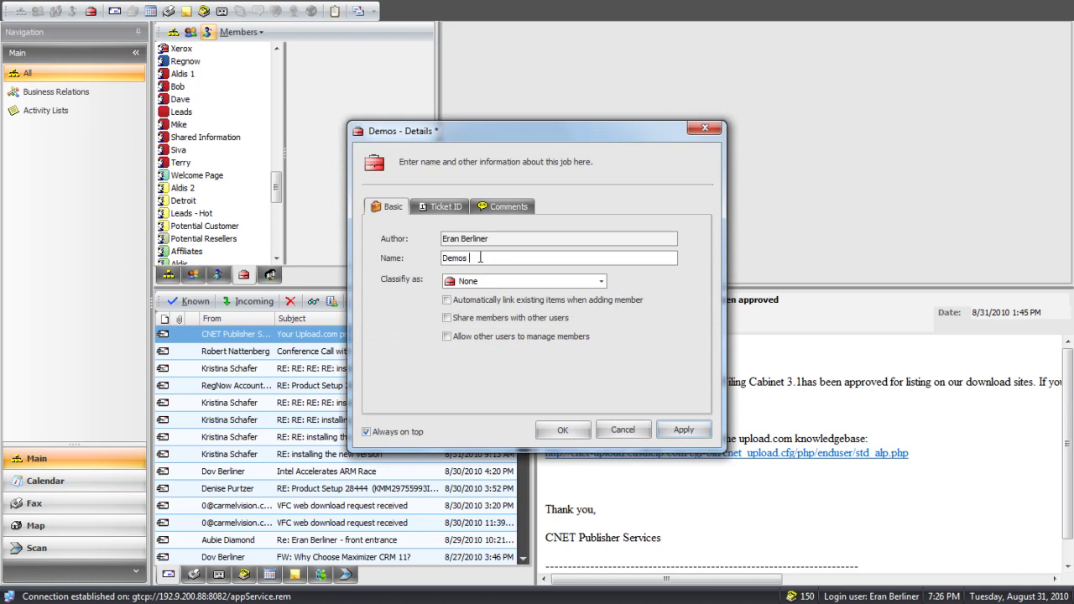
pyautogui.click(590, 283)
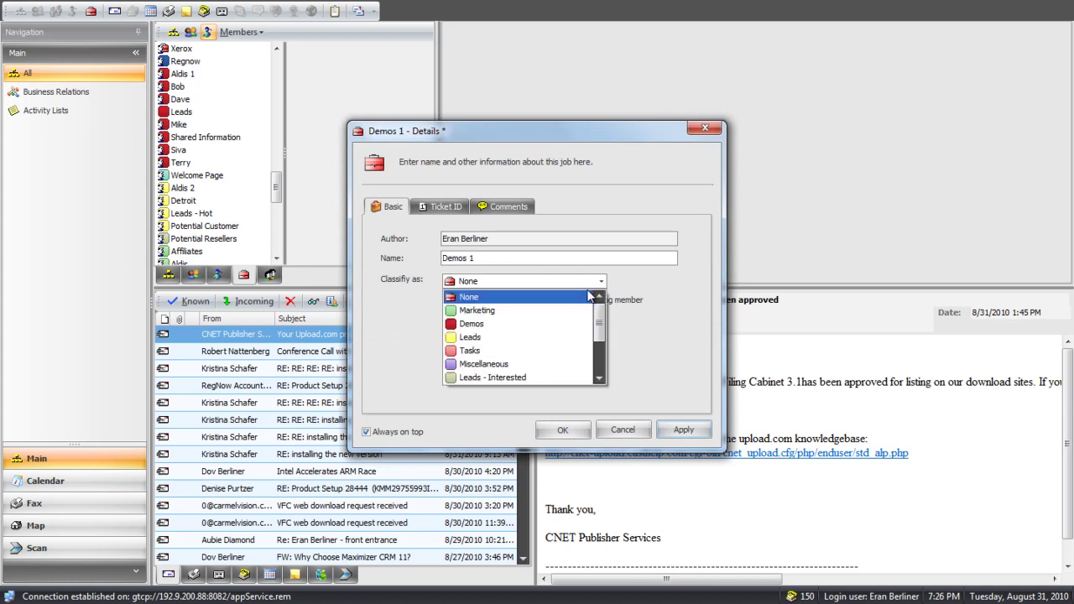
pyautogui.click(545, 330)
pyautogui.click(501, 301)
pyautogui.click(507, 319)
# Step: Save Demos 1, then drag two selected contacts onto it as members, confirming for both
pyautogui.click(681, 429)
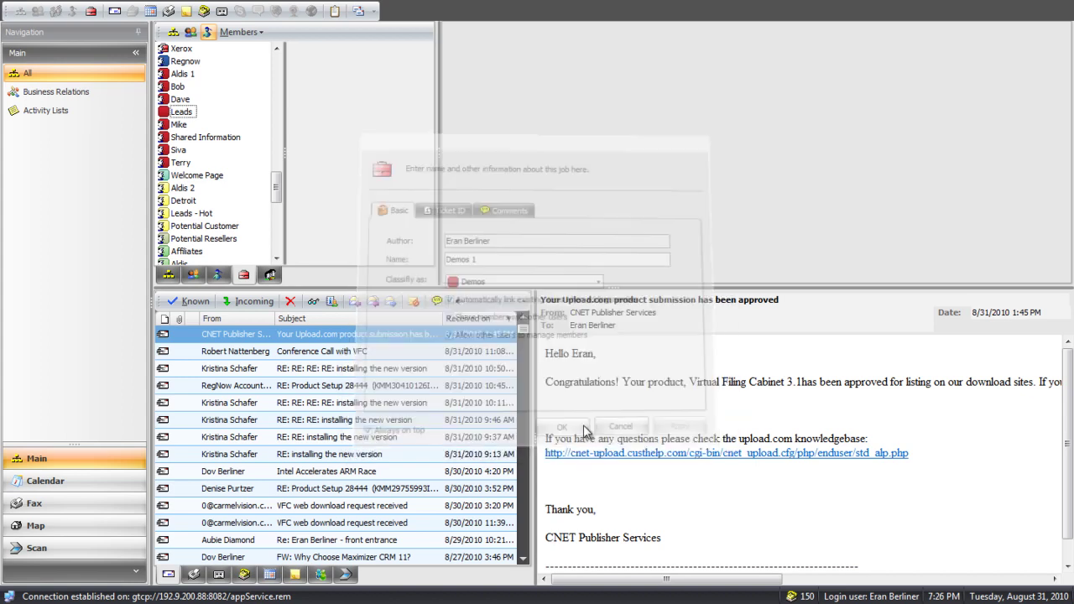
pyautogui.click(220, 275)
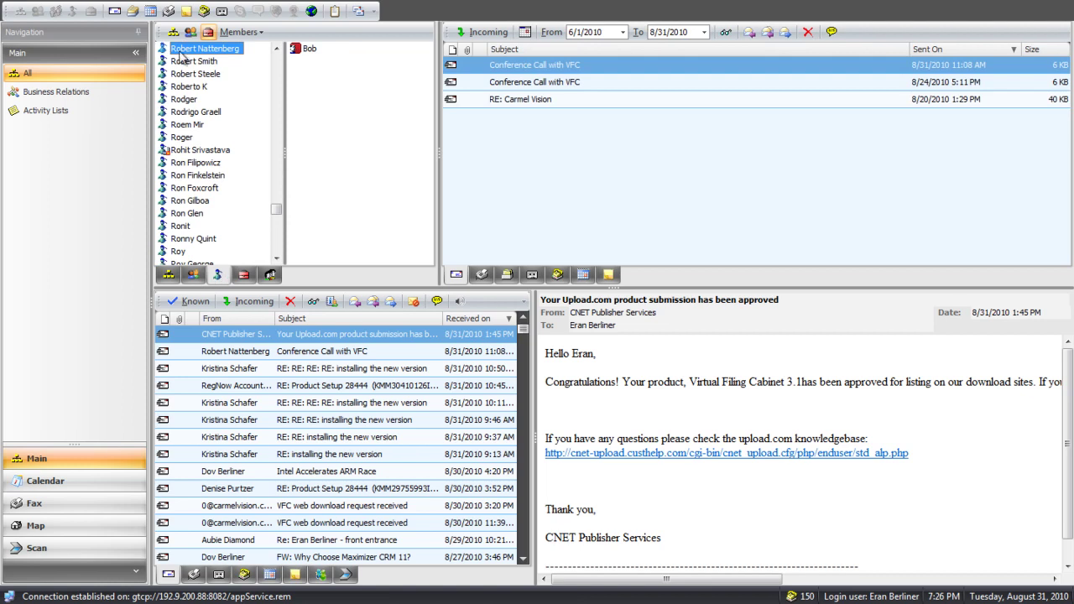
pyautogui.click(199, 151)
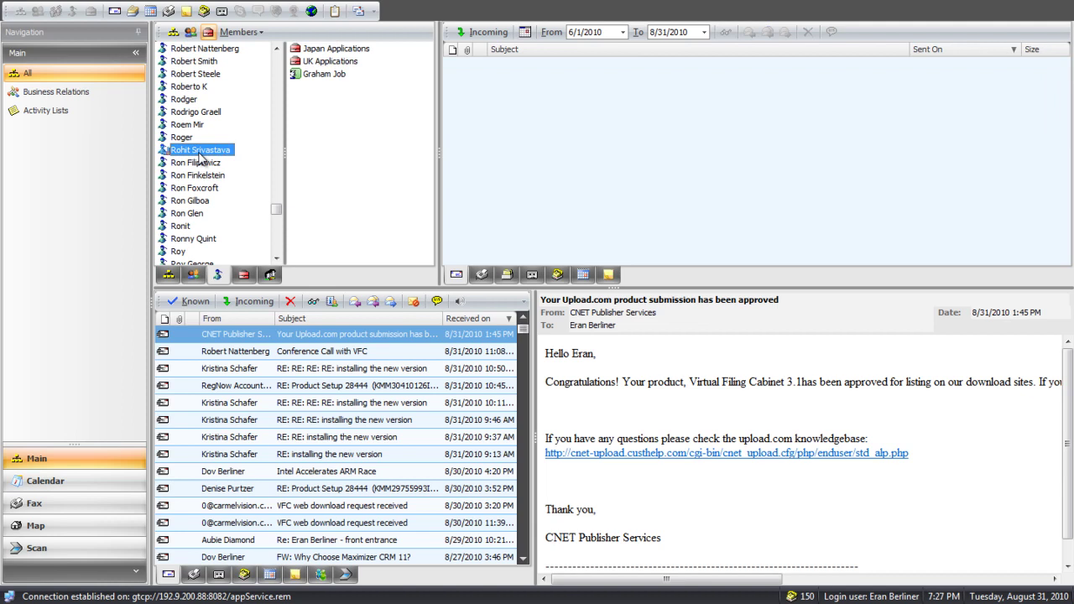
pyautogui.keyDown('ctrl'); pyautogui.click(202, 120); pyautogui.keyUp('ctrl')
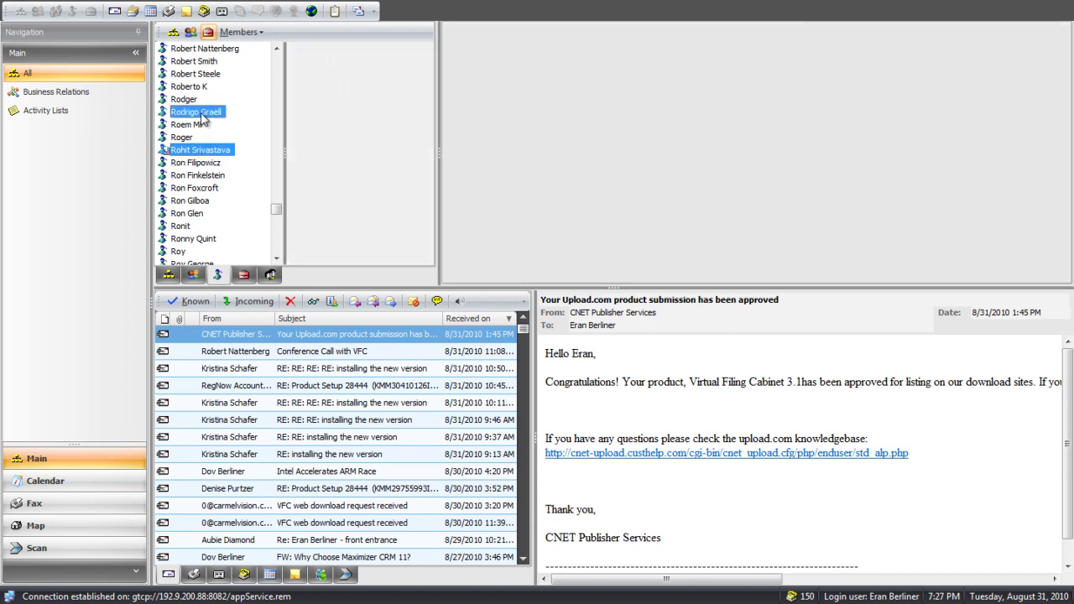
pyautogui.moveTo(216, 152); pyautogui.dragTo(350, 121)
pyautogui.click(499, 340)
pyautogui.click(504, 310)
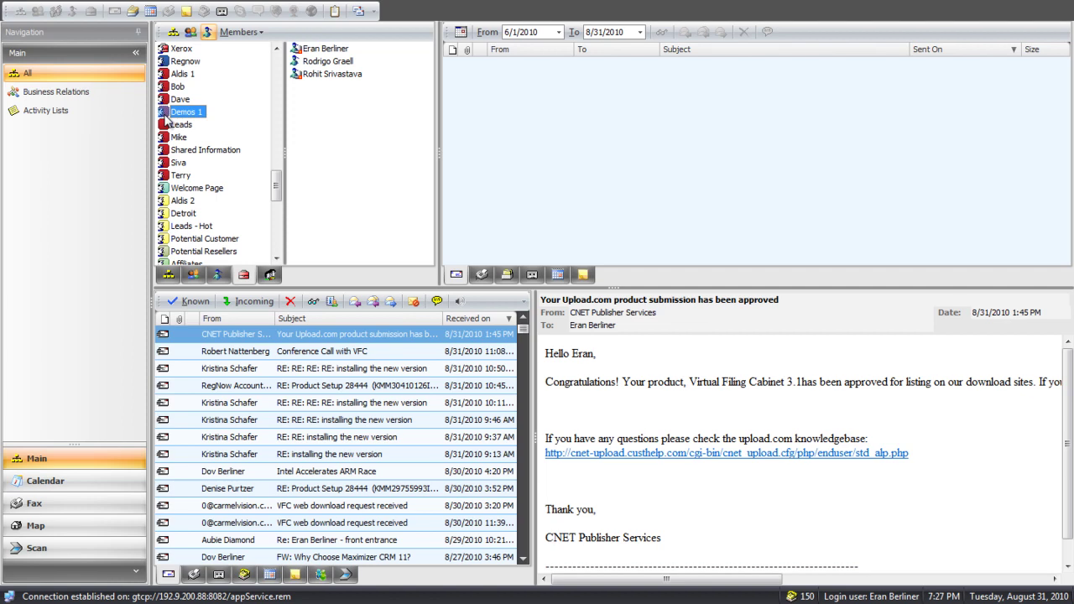
# Step: Browse the Demos 1 job's member emails, Depot folders, other related items and notes
pyautogui.click(337, 62)
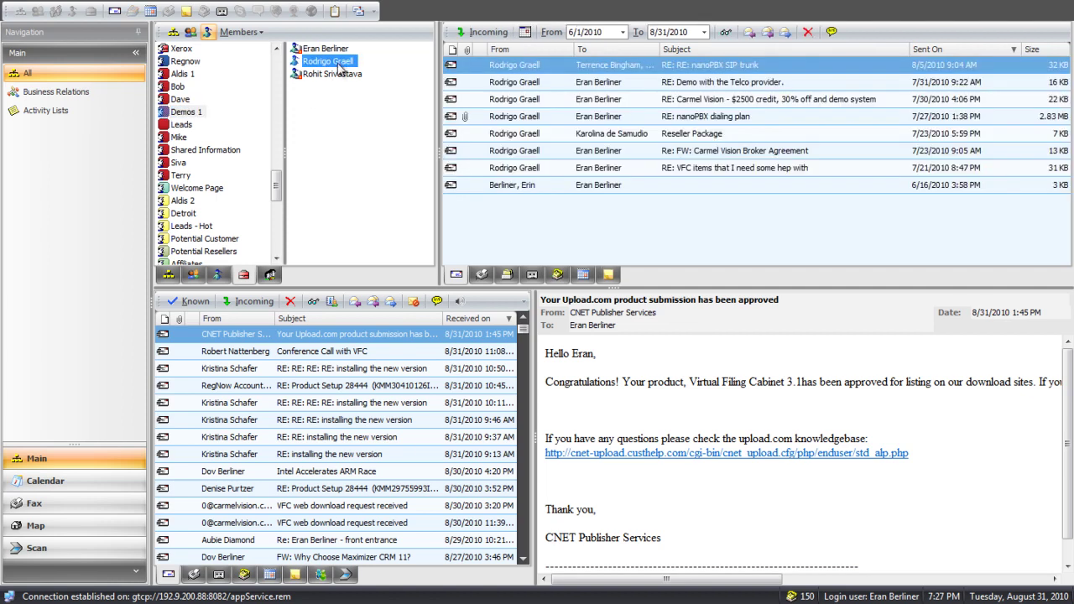
pyautogui.click(506, 276)
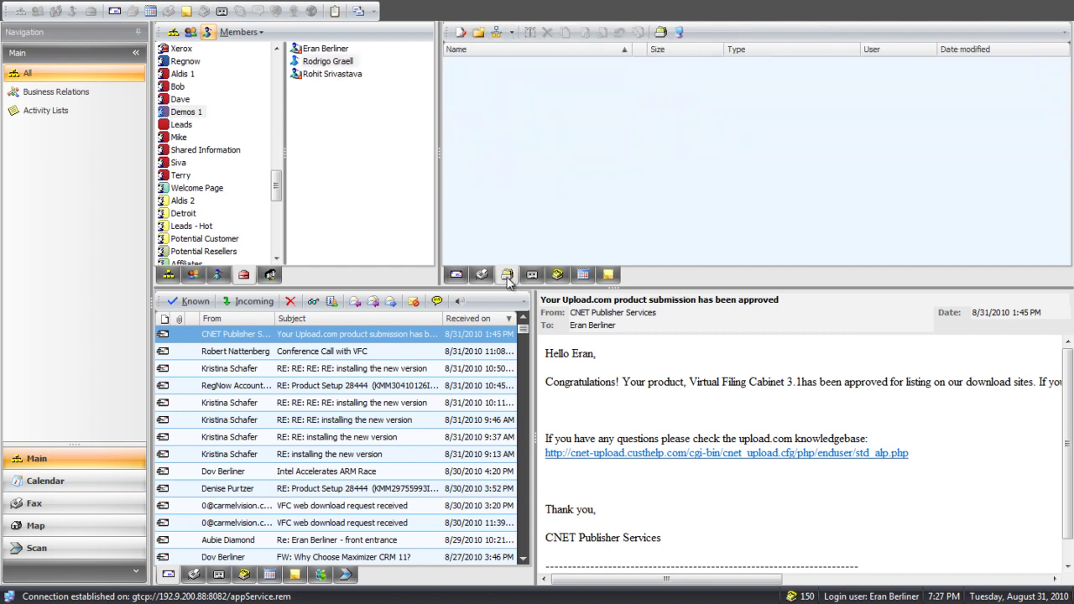
pyautogui.click(557, 275)
pyautogui.click(582, 276)
pyautogui.click(608, 276)
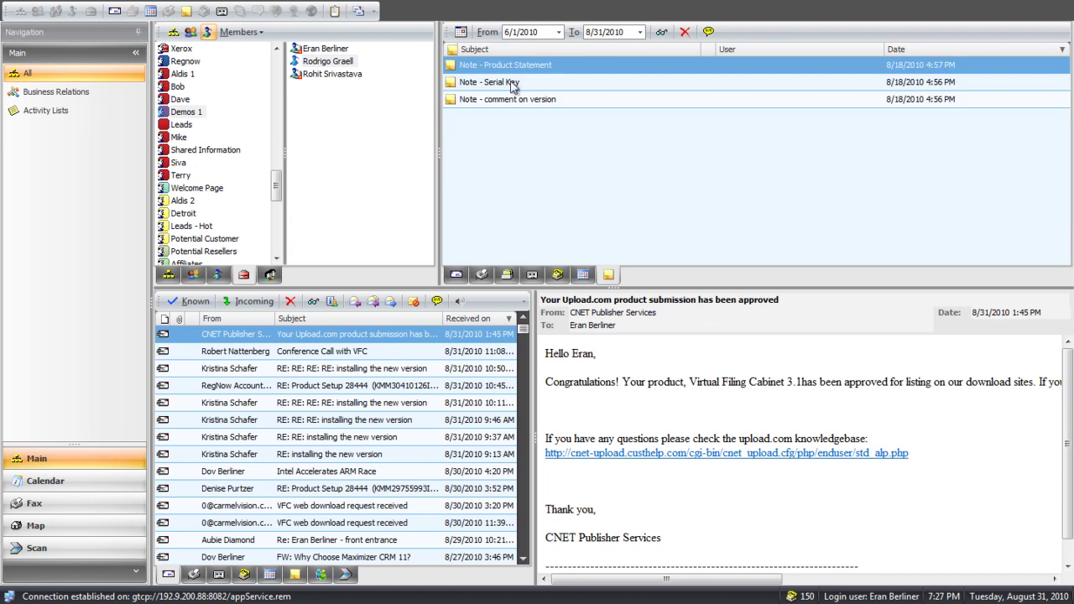
# Step: Bring up a member's actions menu and dismiss it without choosing anything
pyautogui.rightClick(347, 67)
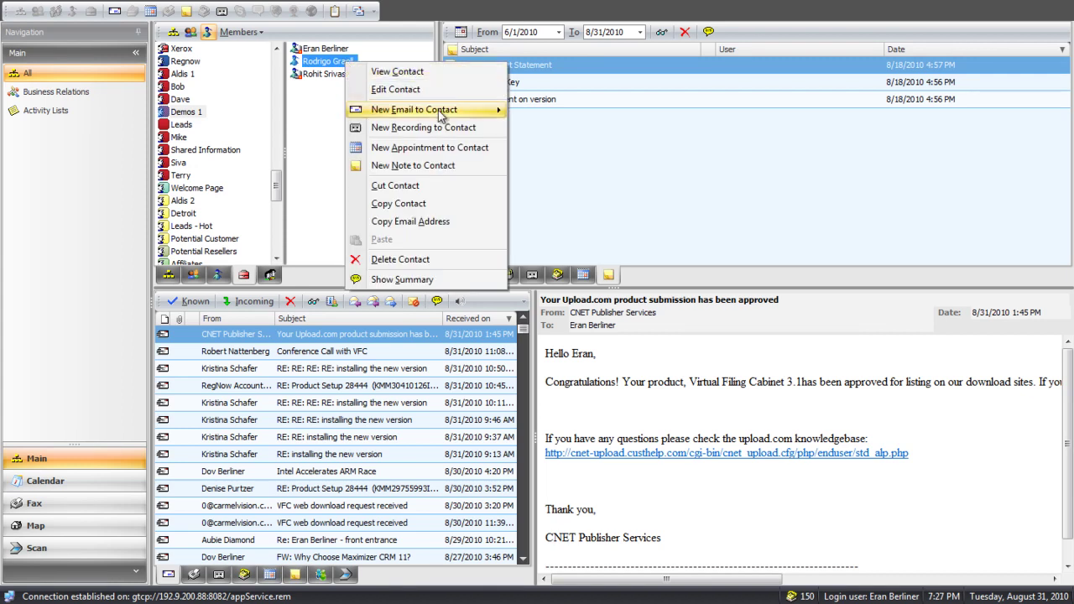
pyautogui.moveTo(440, 115)
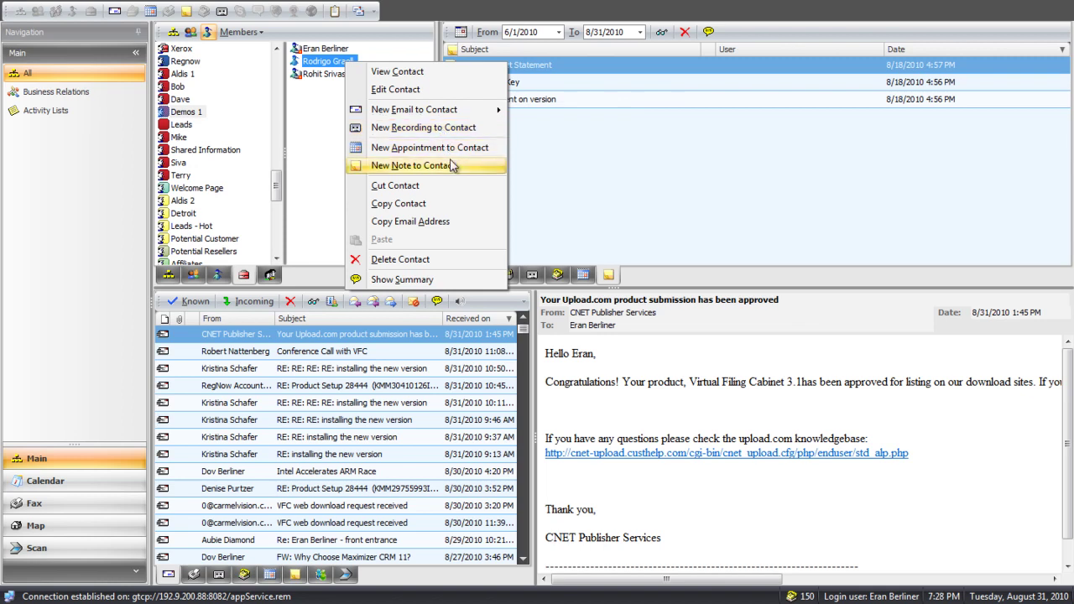
pyautogui.click(326, 110)
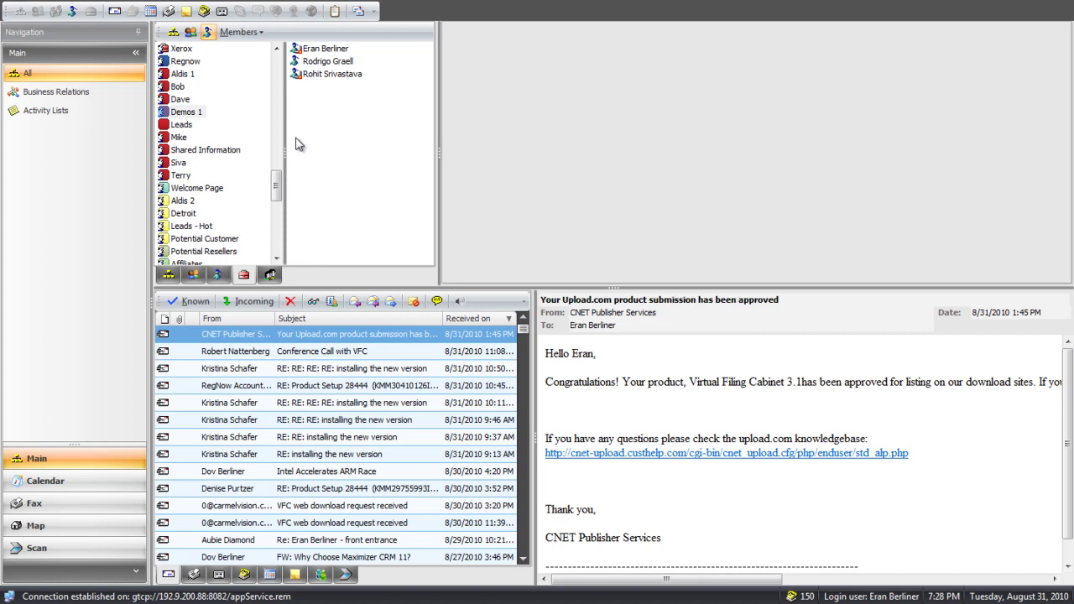
# Step: Open the Marketing activity list and show its four members and Depot folder tree
pyautogui.moveTo(274, 188); pyautogui.dragTo(278, 211)
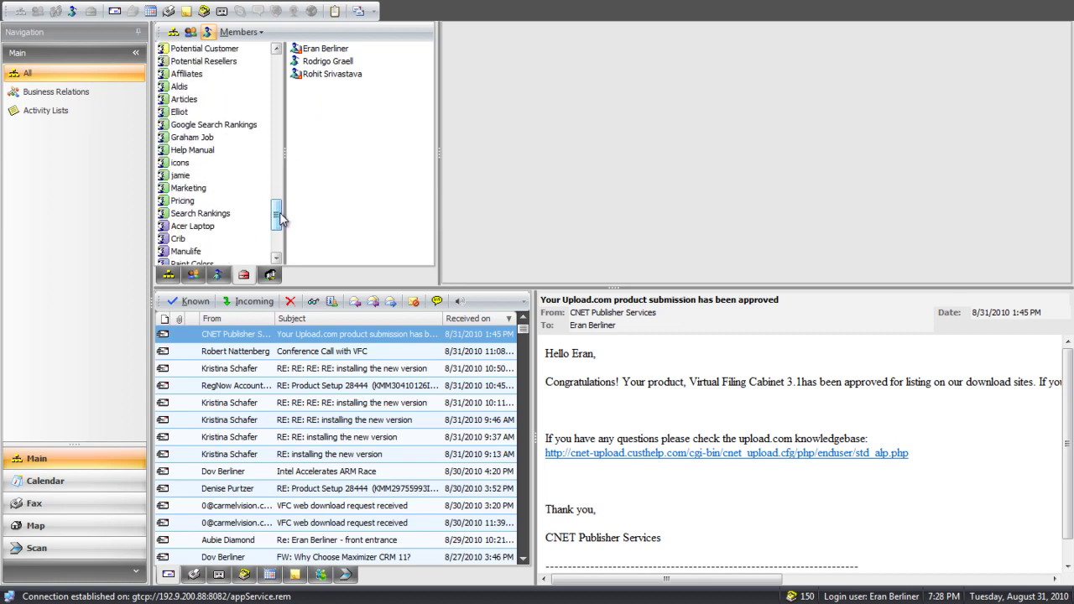
pyautogui.click(188, 192)
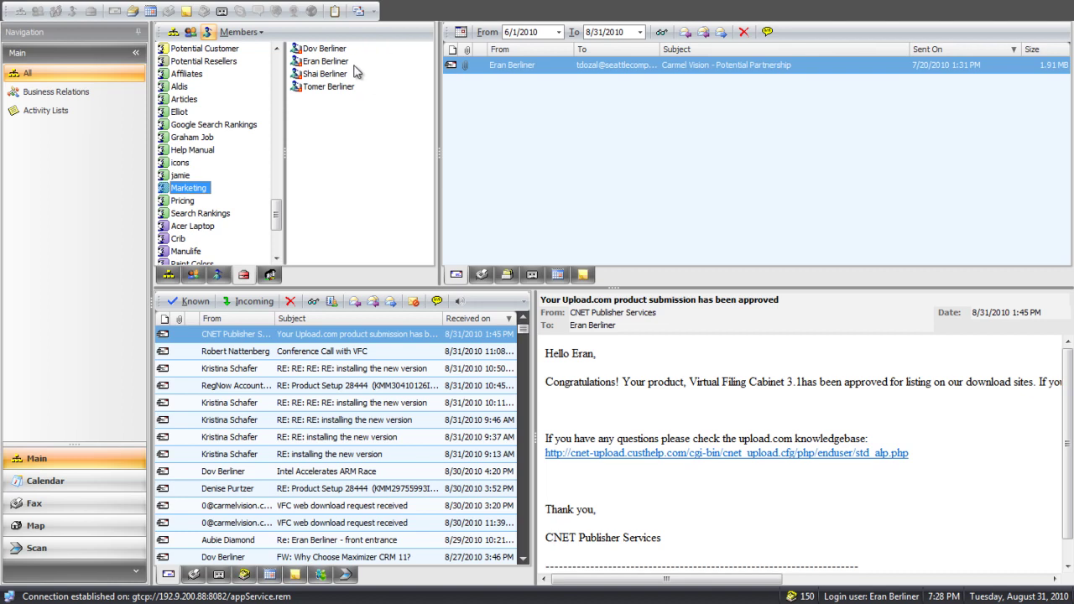
pyautogui.click(507, 275)
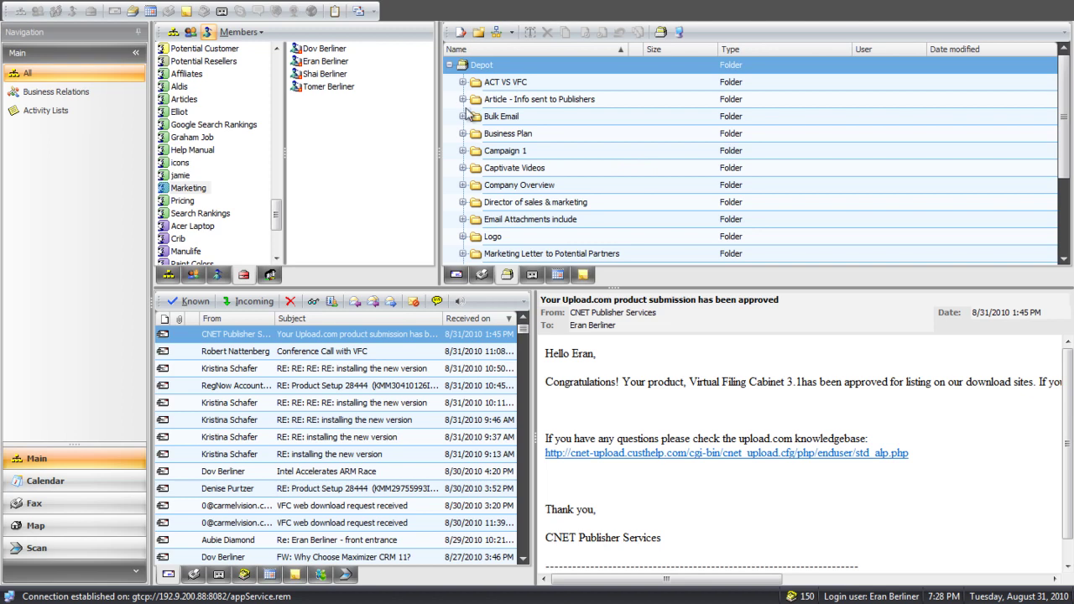
# Step: Check out the Business Plan folder's Word business-opportunity document and open it in Word
pyautogui.click(462, 134)
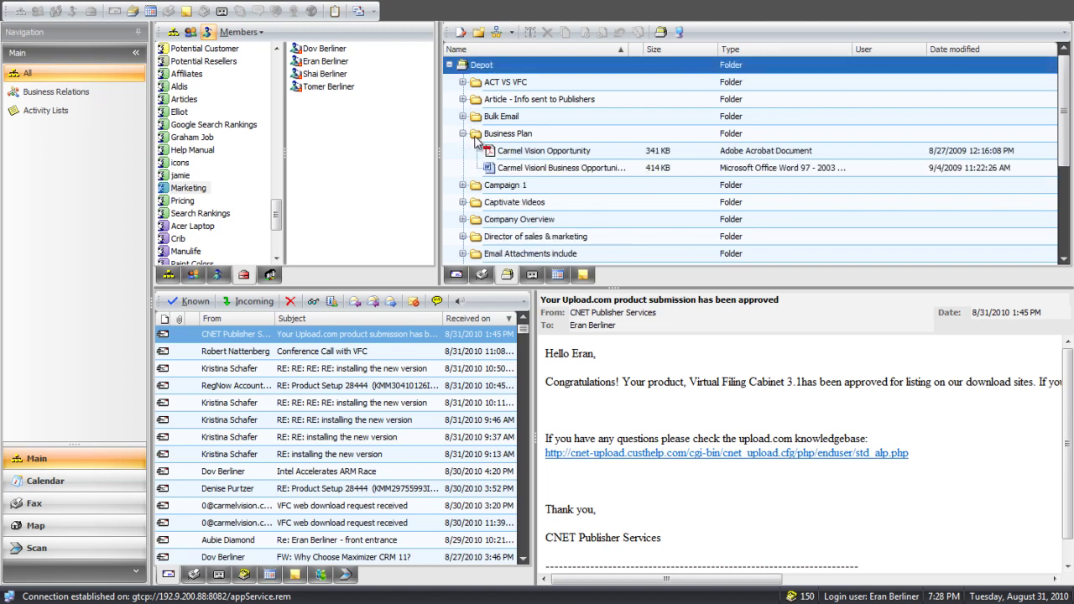
pyautogui.rightClick(563, 166)
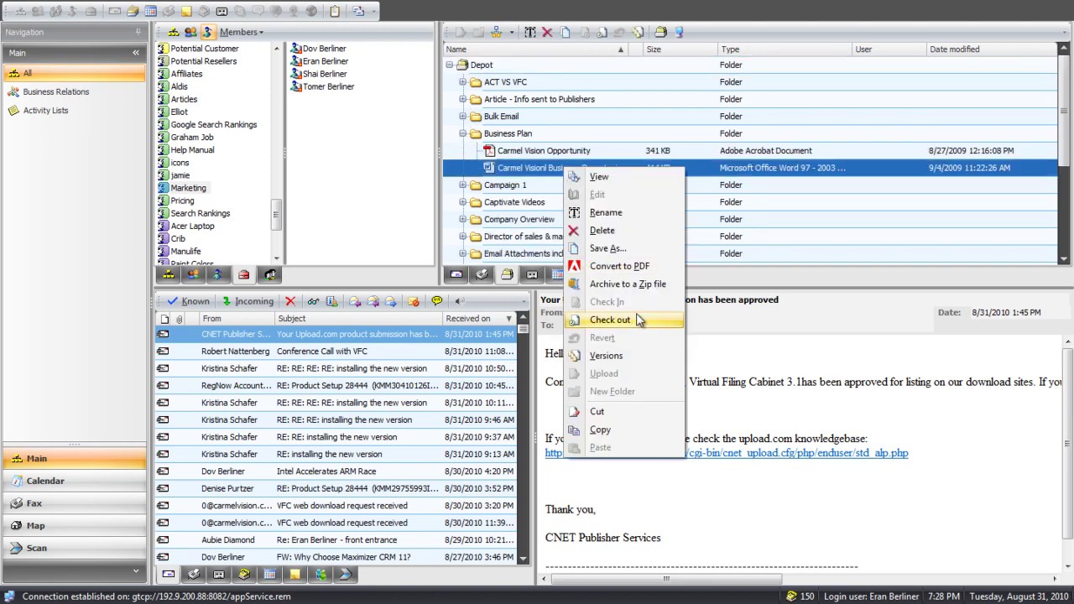
pyautogui.click(638, 319)
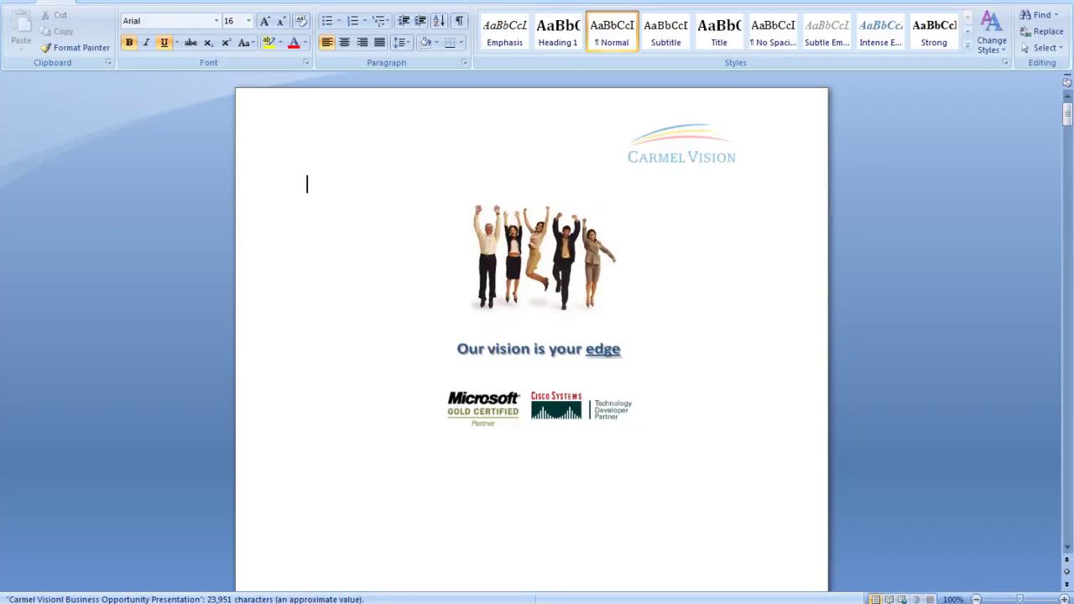
pyautogui.hotkey('alt', 'F4')
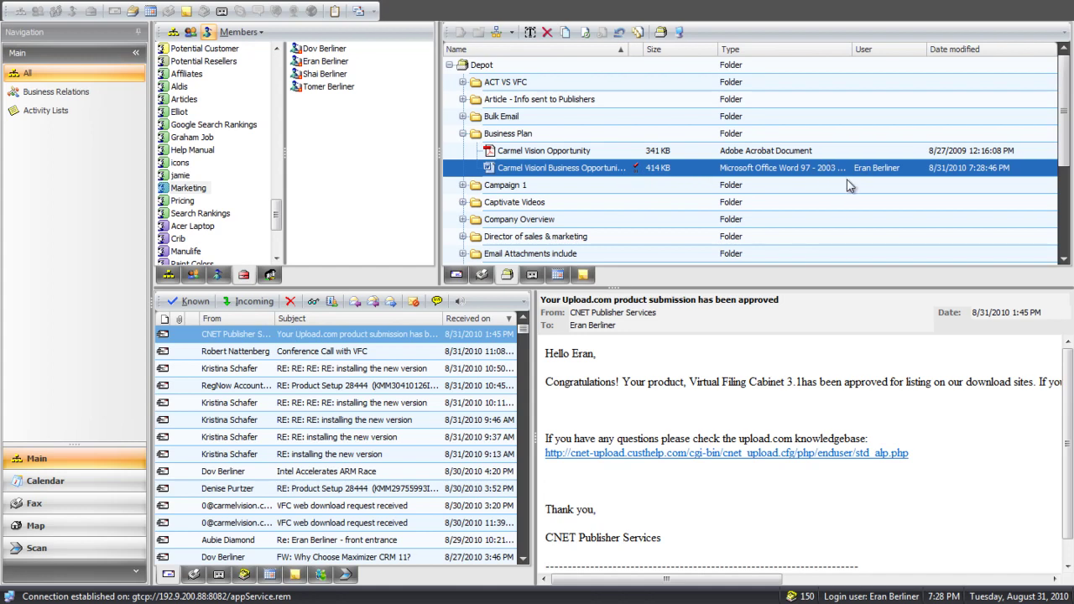
pyautogui.press('Return')
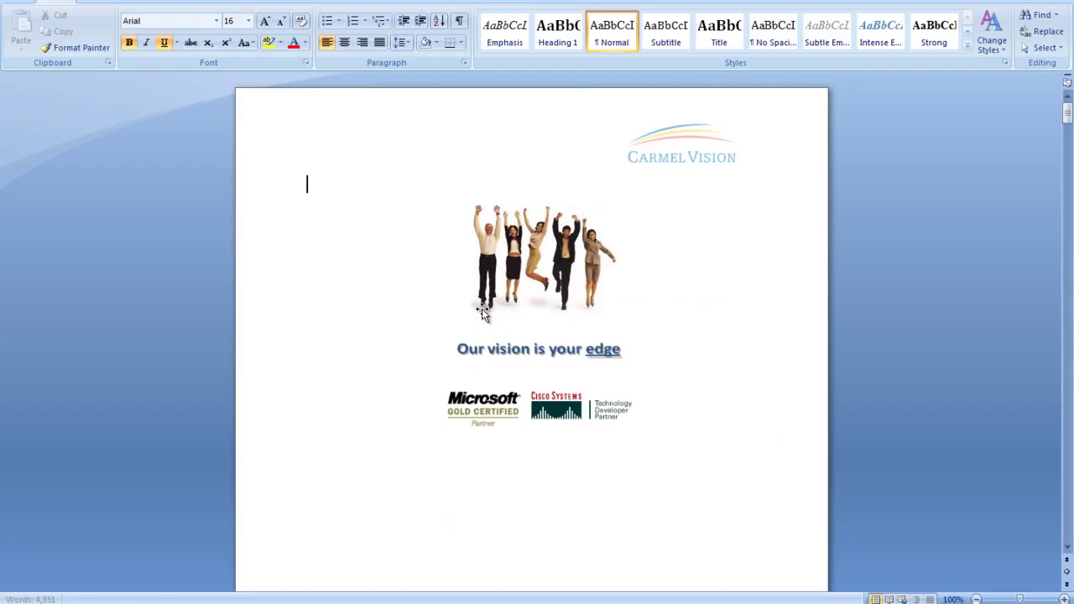
# Step: Insert 'zxczX' into The Company paragraph, save the document, and close Word
pyautogui.scroll(-3, 478, 427)
pyautogui.scroll(-10, 479, 428)
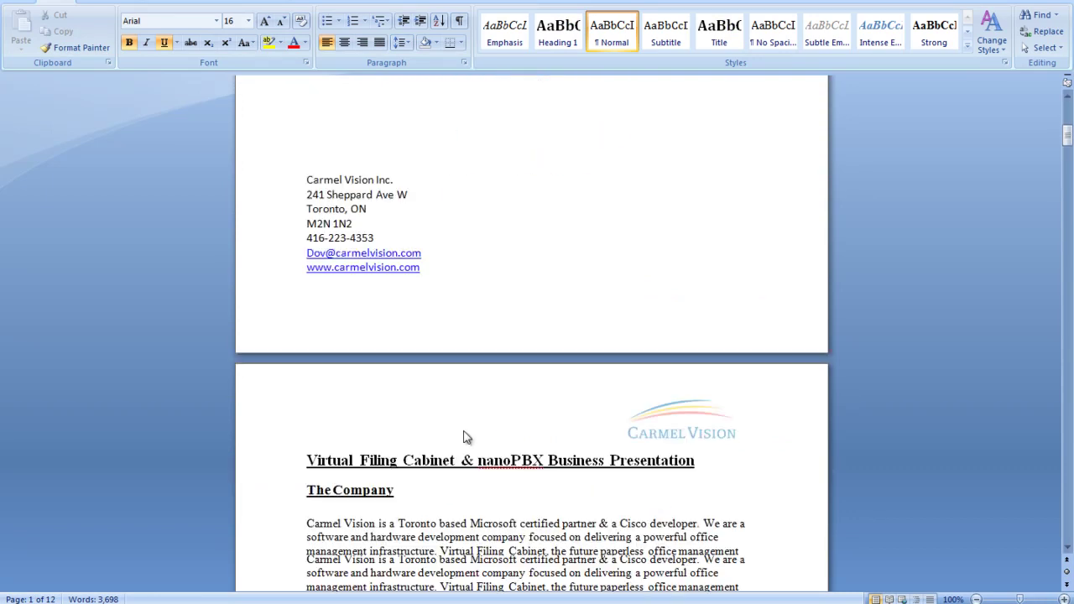
pyautogui.click(421, 547)
pyautogui.write('zxczX')
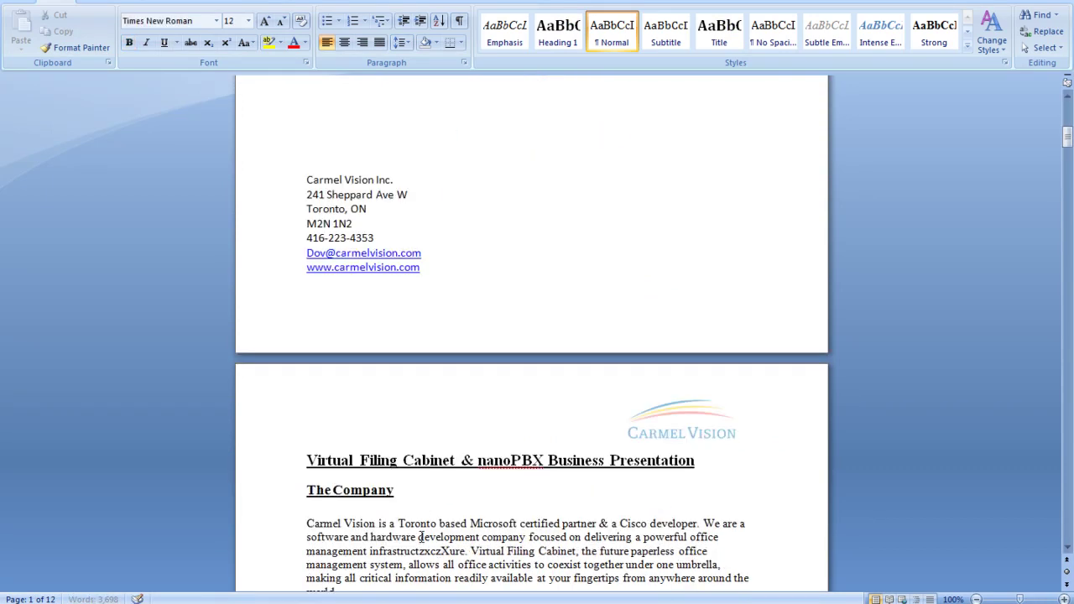
pyautogui.hotkey('ctrl', 's')
pyautogui.hotkey('alt', 'F4')
# Step: Check the edited Word document back in with version label v1.1 and note 'shared comments'
pyautogui.rightClick(636, 174)
pyautogui.click(730, 313)
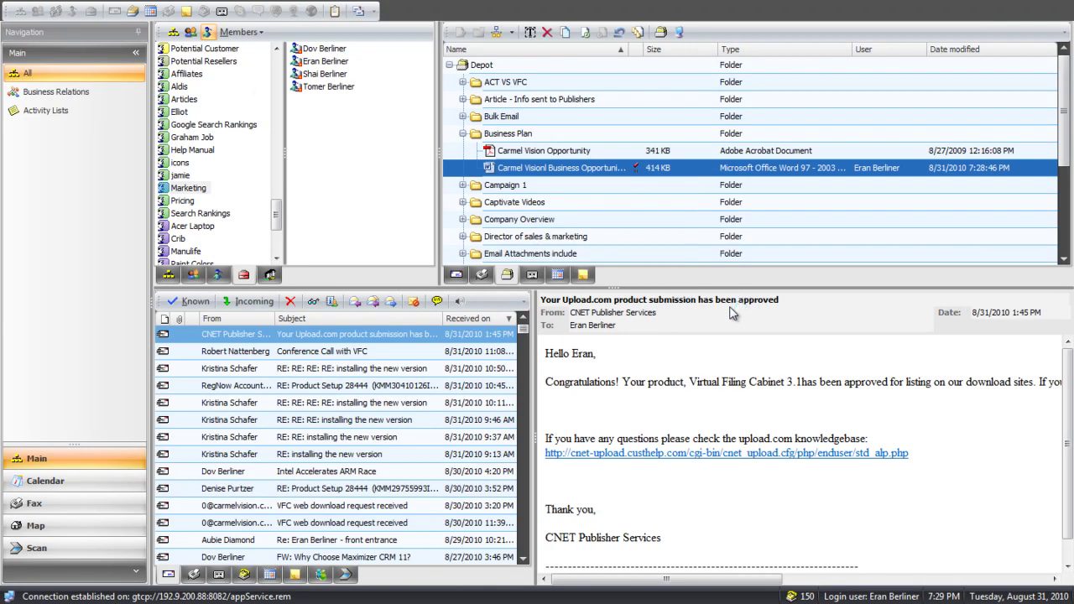
pyautogui.write('v1.1')
pyautogui.click(425, 332)
pyautogui.write('zh')
pyautogui.press('BackSpace')
pyautogui.press('BackSpace')
pyautogui.write('s')
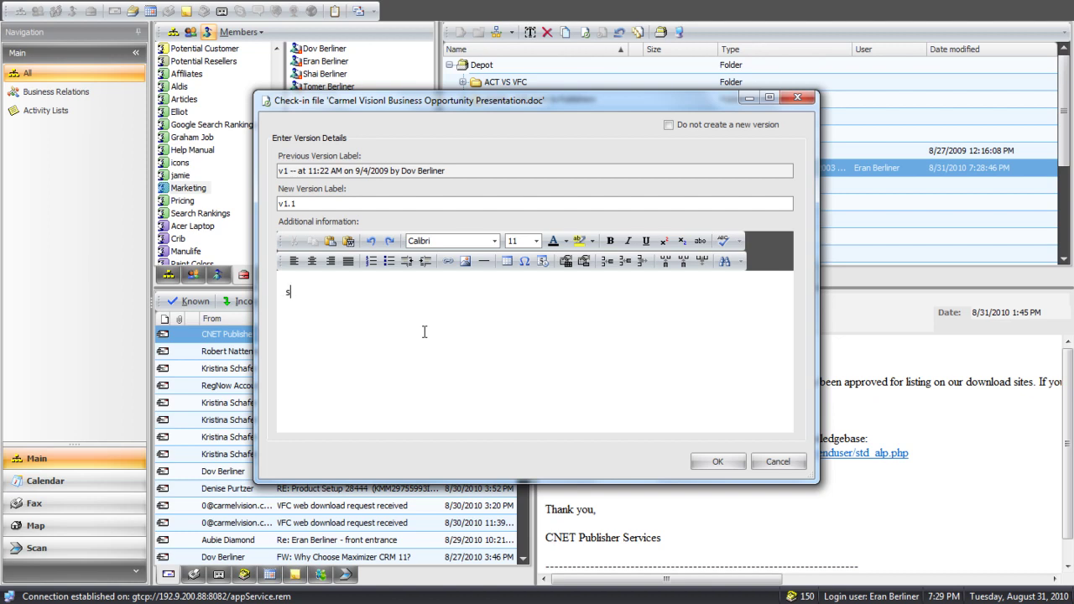
pyautogui.write('hared comments')
pyautogui.click(715, 467)
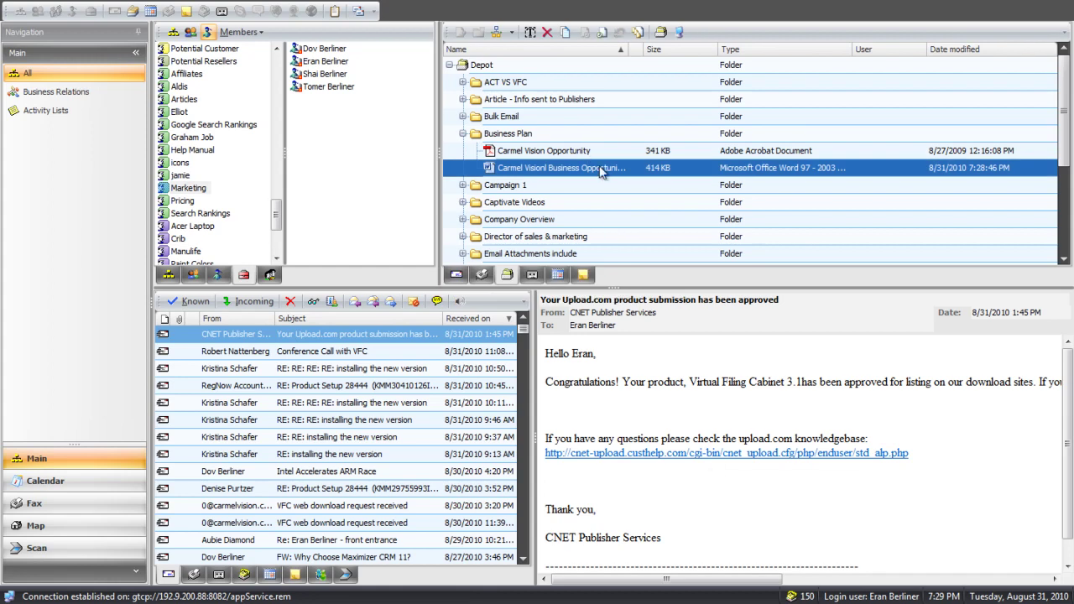
# Step: Open the document's version history and review the notes of the Rev-1 and vi versions
pyautogui.rightClick(597, 168)
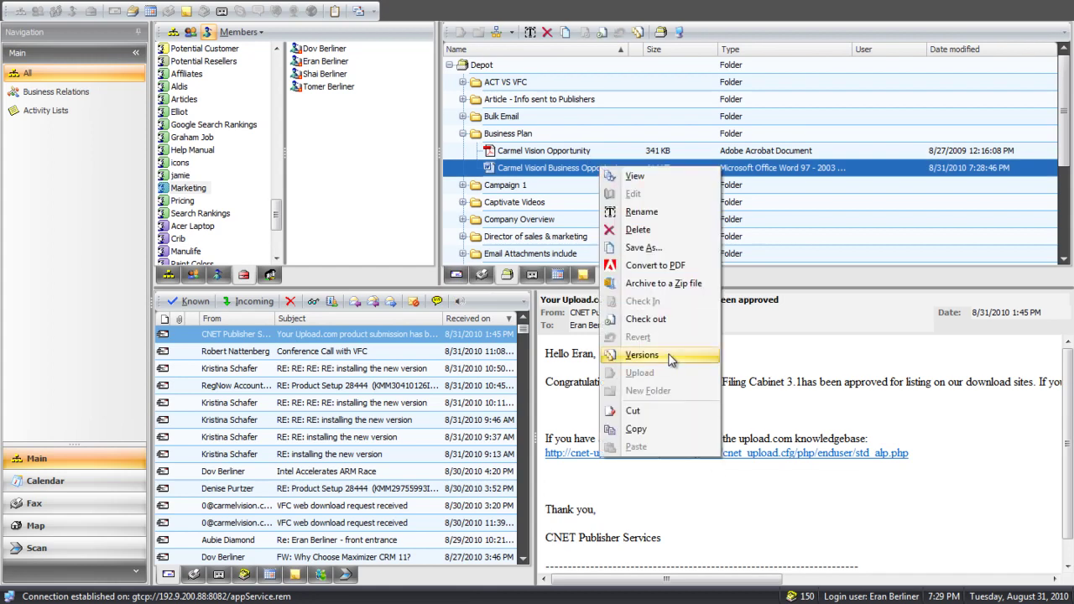
pyautogui.click(671, 358)
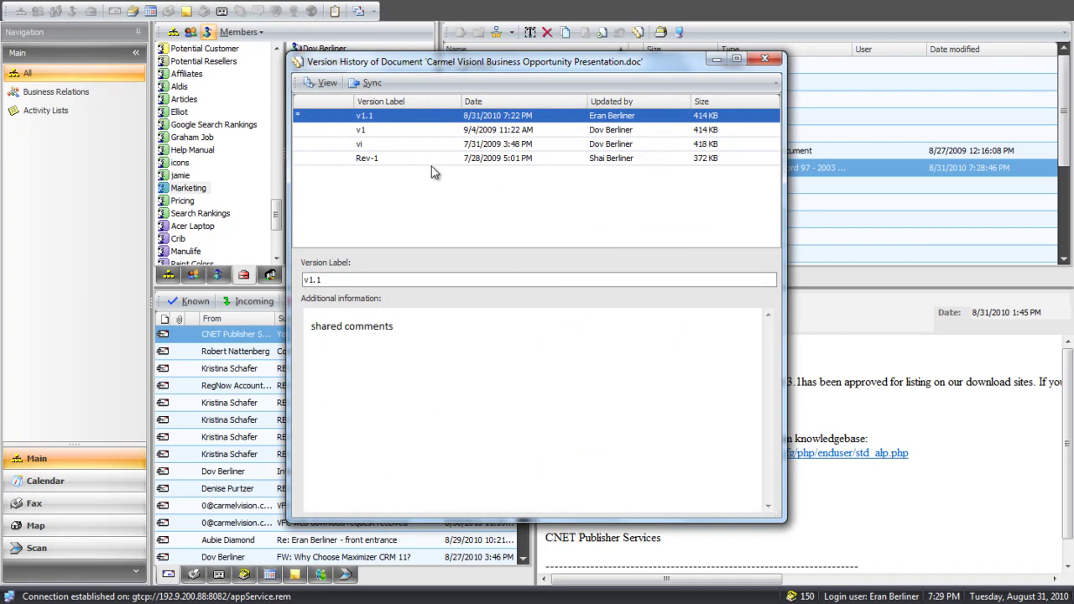
pyautogui.click(424, 159)
pyautogui.click(400, 143)
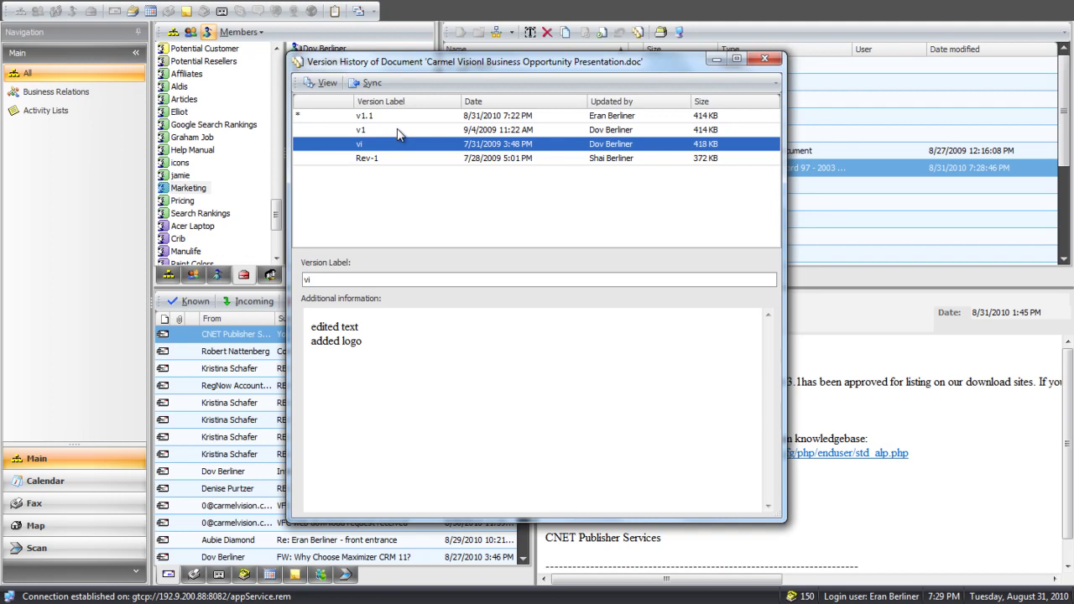
# Step: Sync the document to version v1, confirm the synchronisation, and close Version History
pyautogui.click(397, 130)
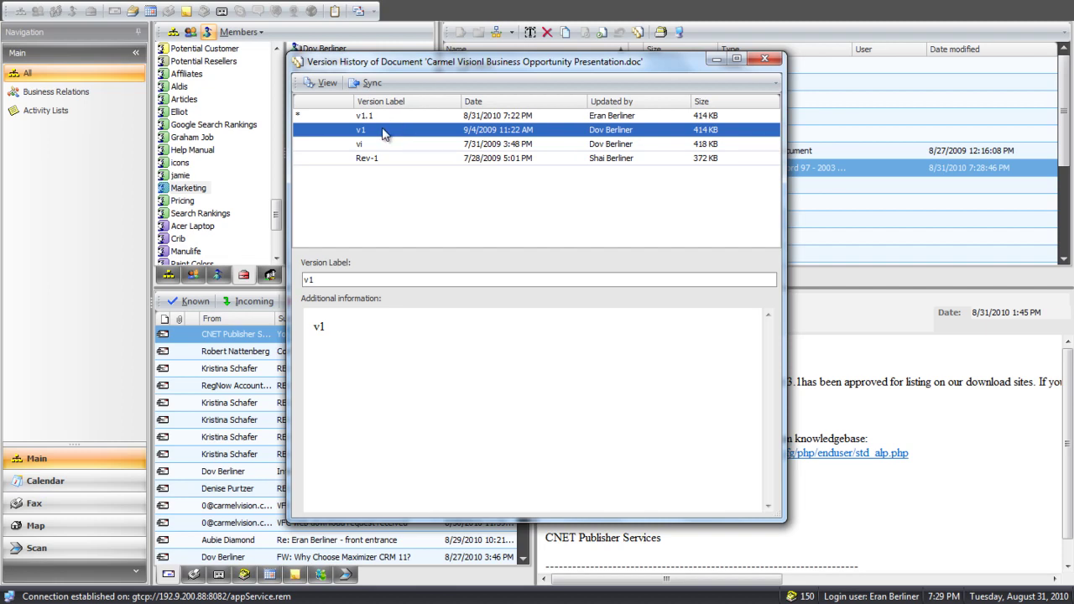
pyautogui.click(370, 82)
pyautogui.click(604, 353)
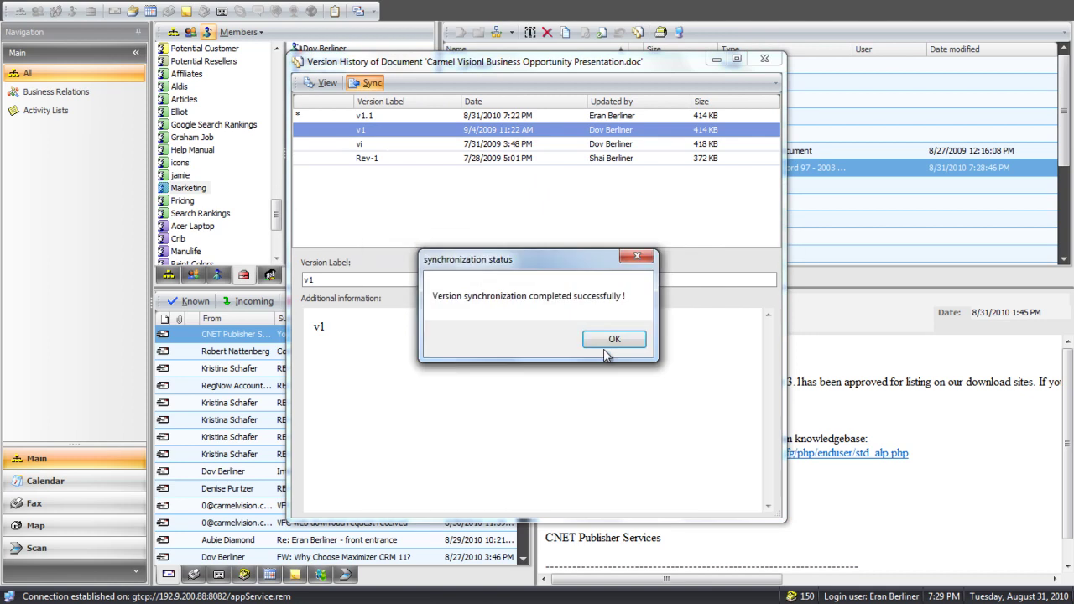
pyautogui.click(616, 342)
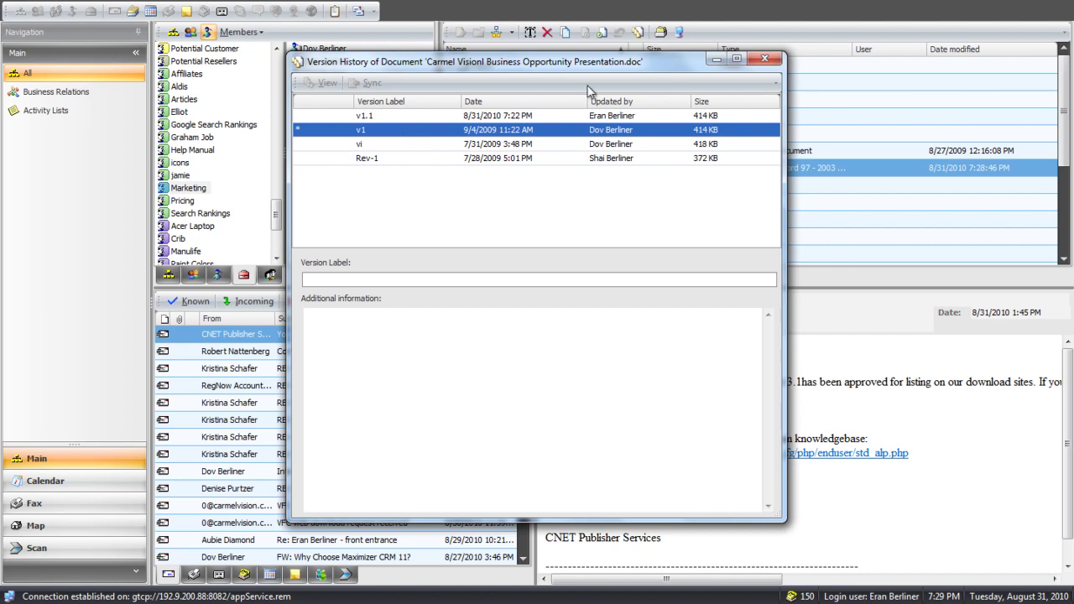
pyautogui.click(764, 60)
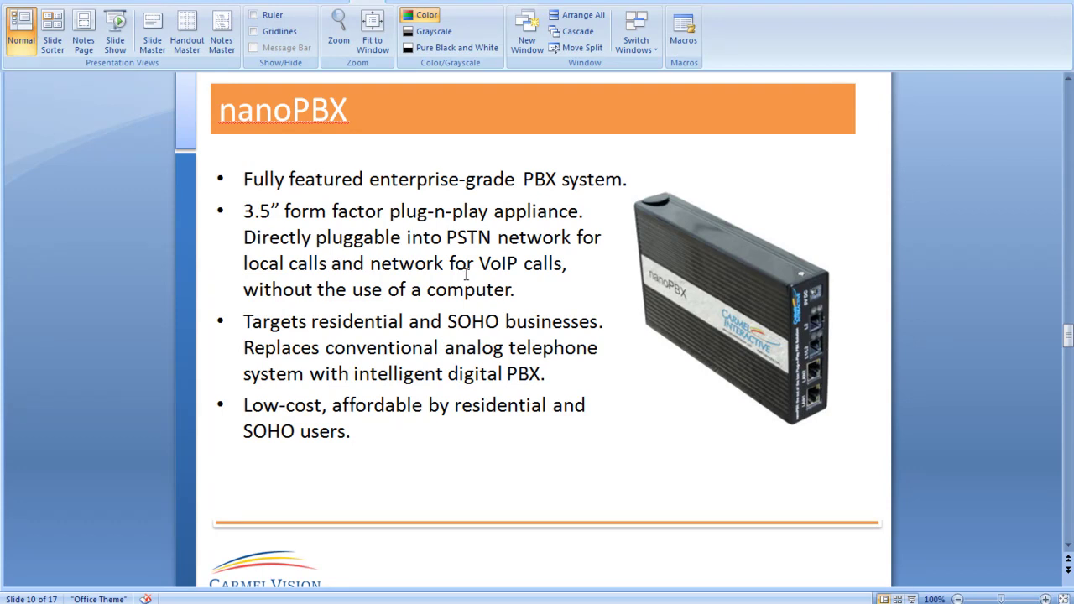
# Step: Advance through the presentation slides toward the VFC & nanoPBX pricing slide
pyautogui.scroll(-1, 467, 274)
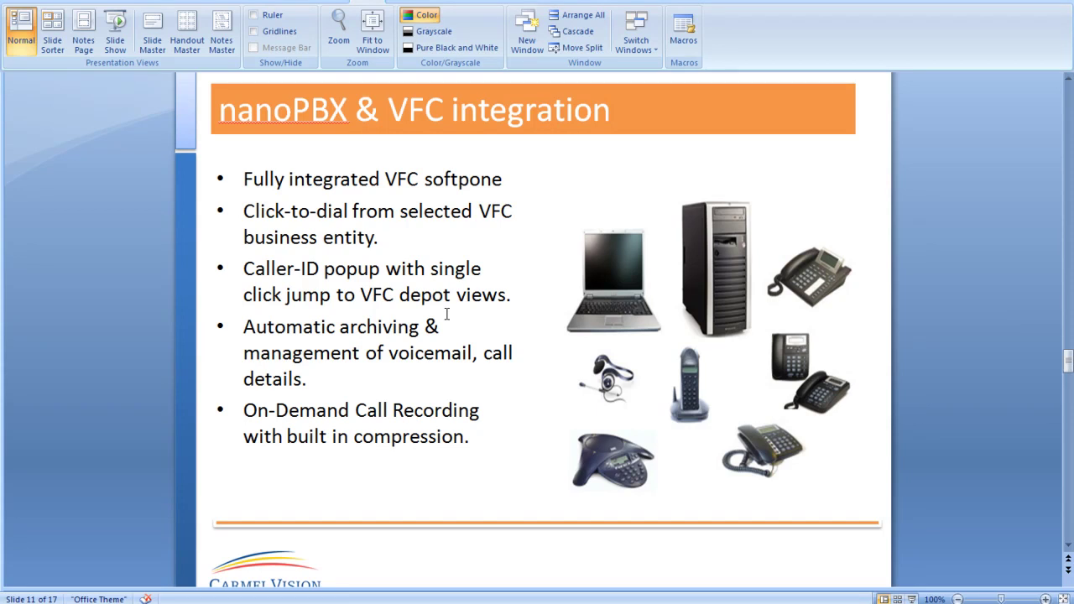
pyautogui.press('pagedown')
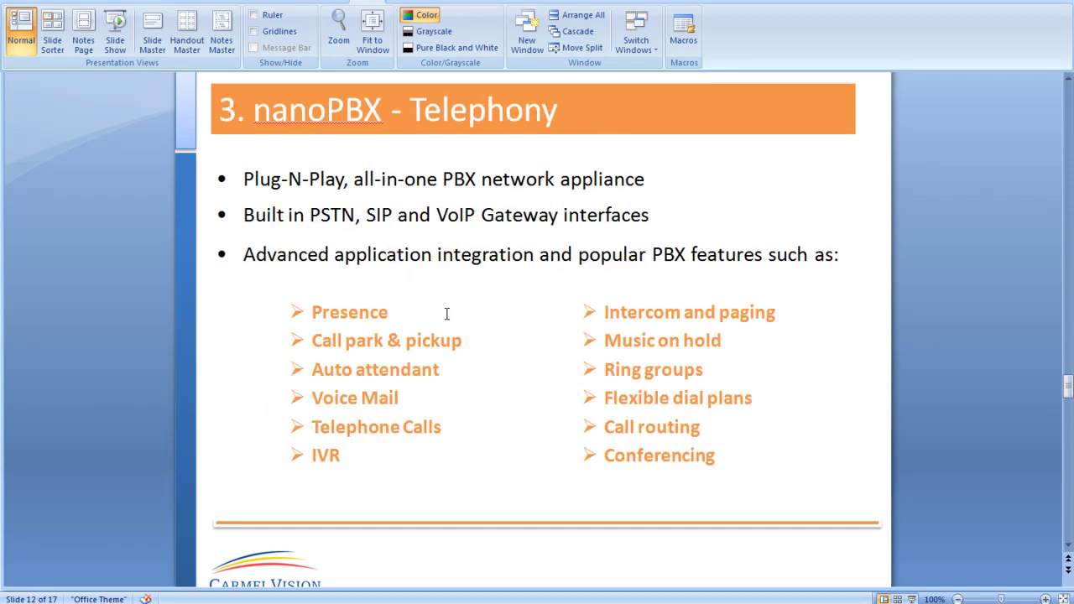